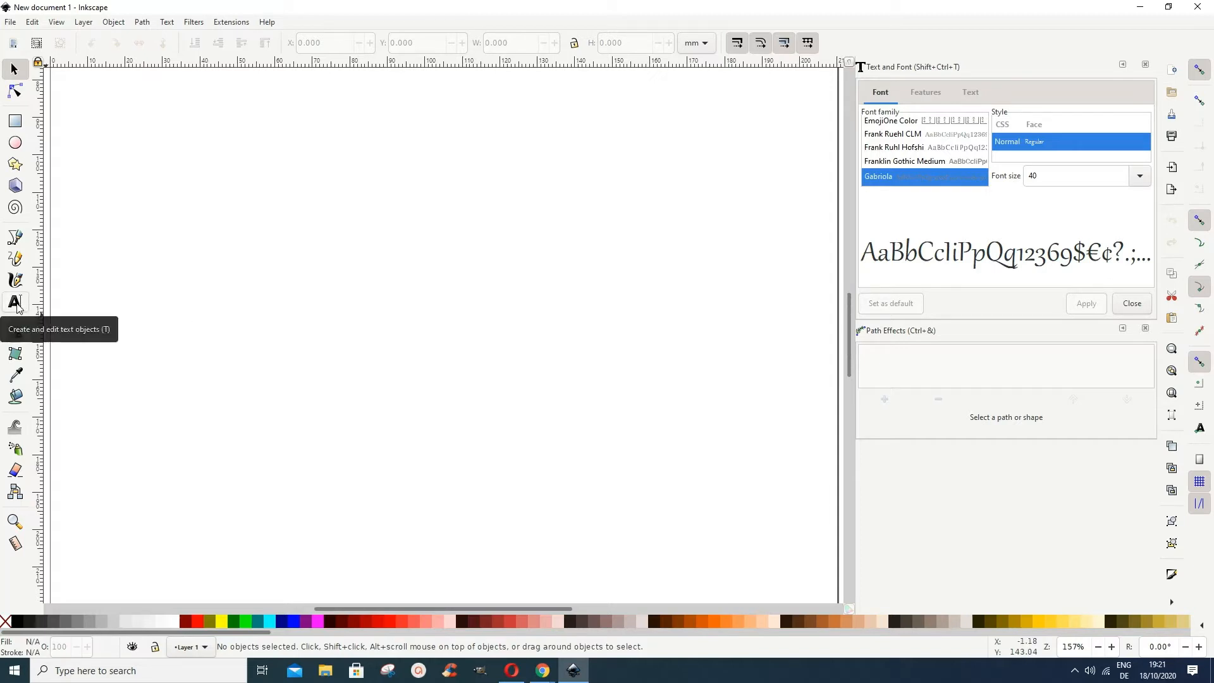
Step: Add the text "Hope" in Gabriola at 40 pt and enlarge it to about 48 mm wide in the page's upper area
{"action": "left_click", "coordinate": [15, 302]}
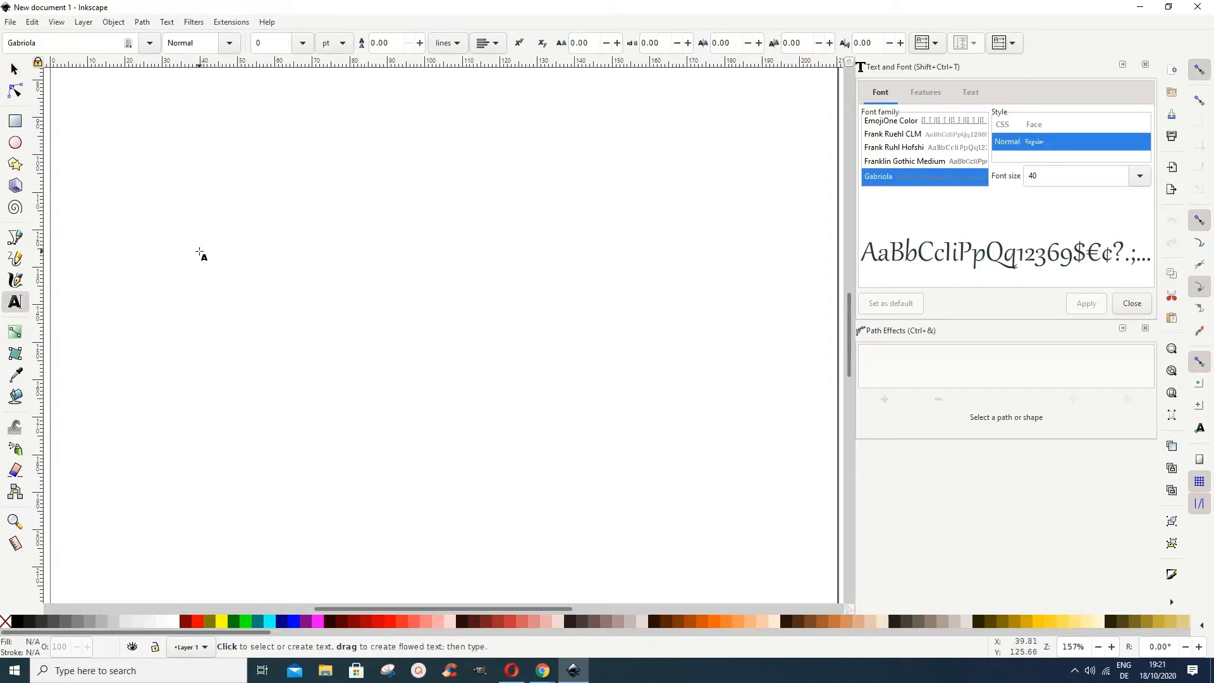
{"action": "left_click", "coordinate": [239, 249]}
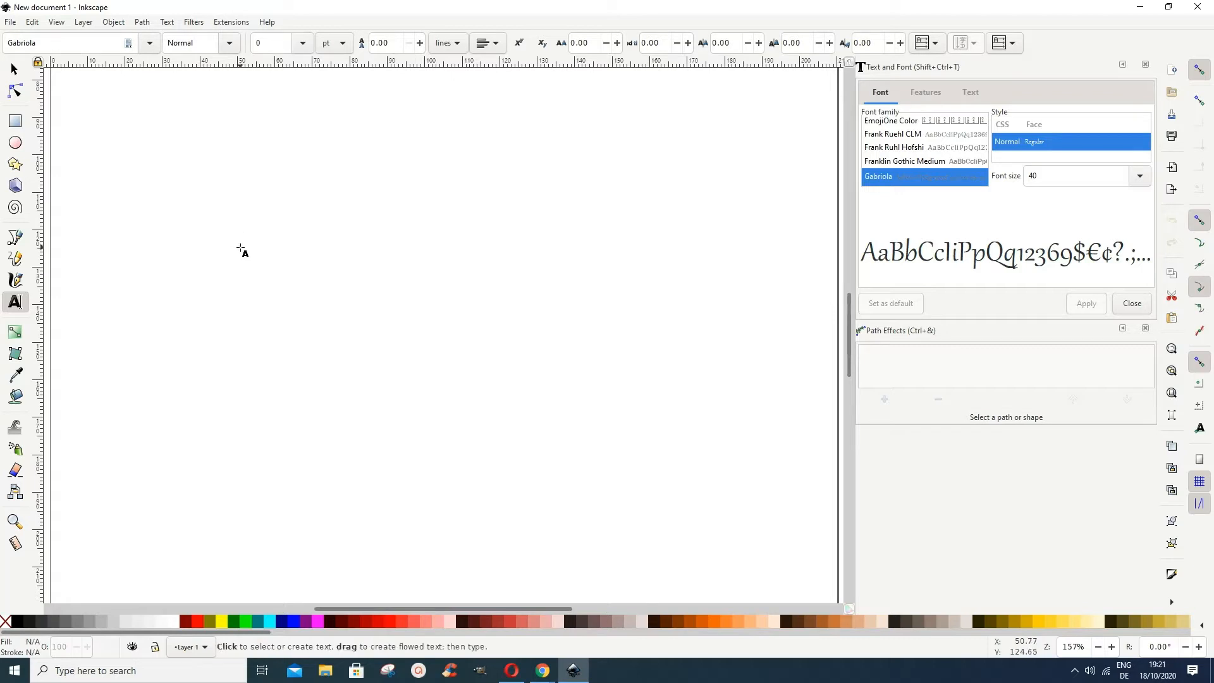
{"action": "type", "text": "Hope"}
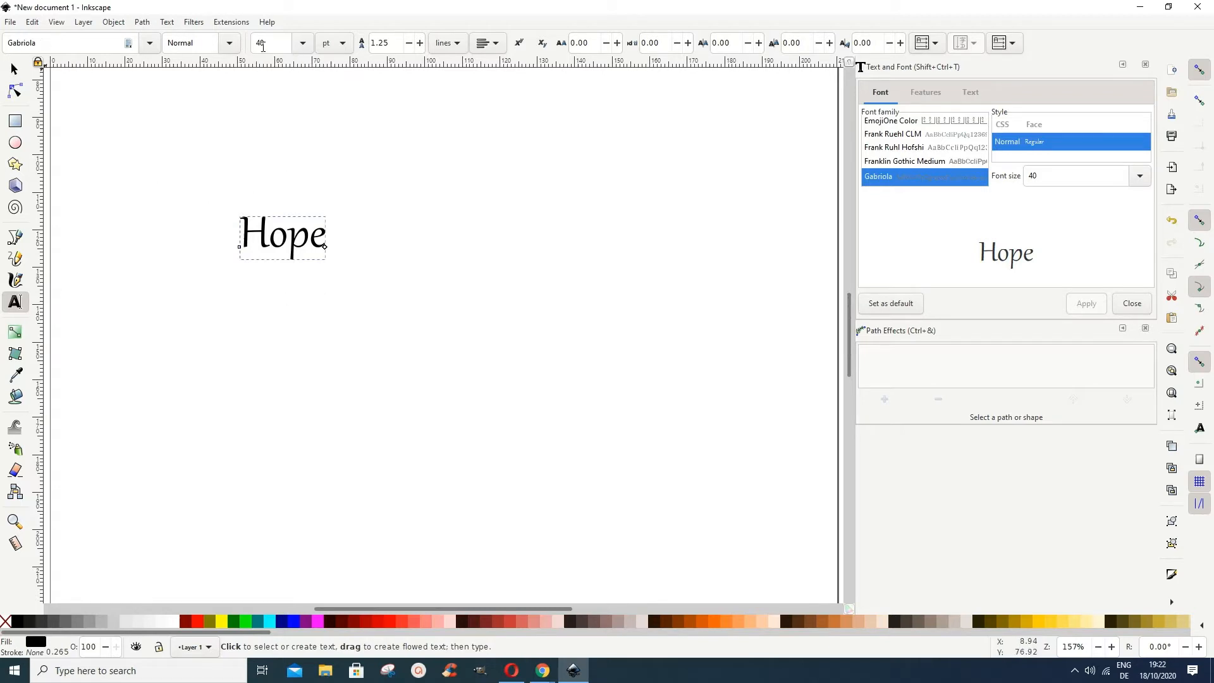
{"action": "left_click", "coordinate": [167, 22]}
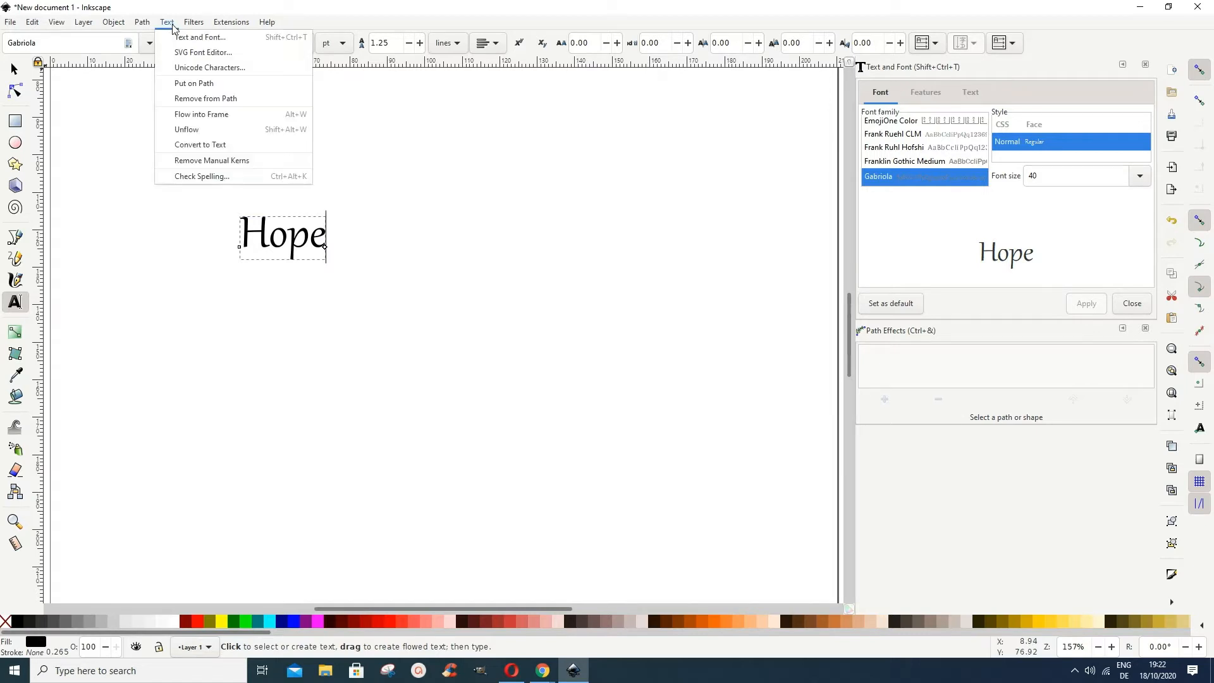
{"action": "left_click", "coordinate": [181, 37]}
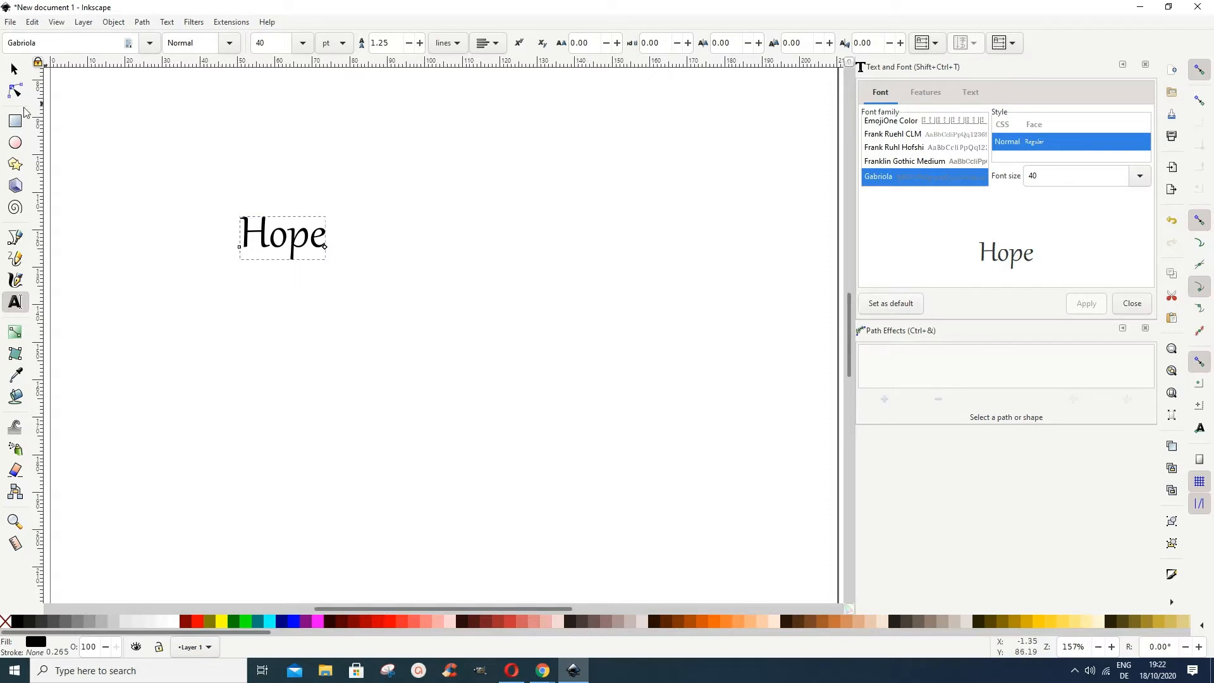
{"action": "left_click", "coordinate": [14, 68]}
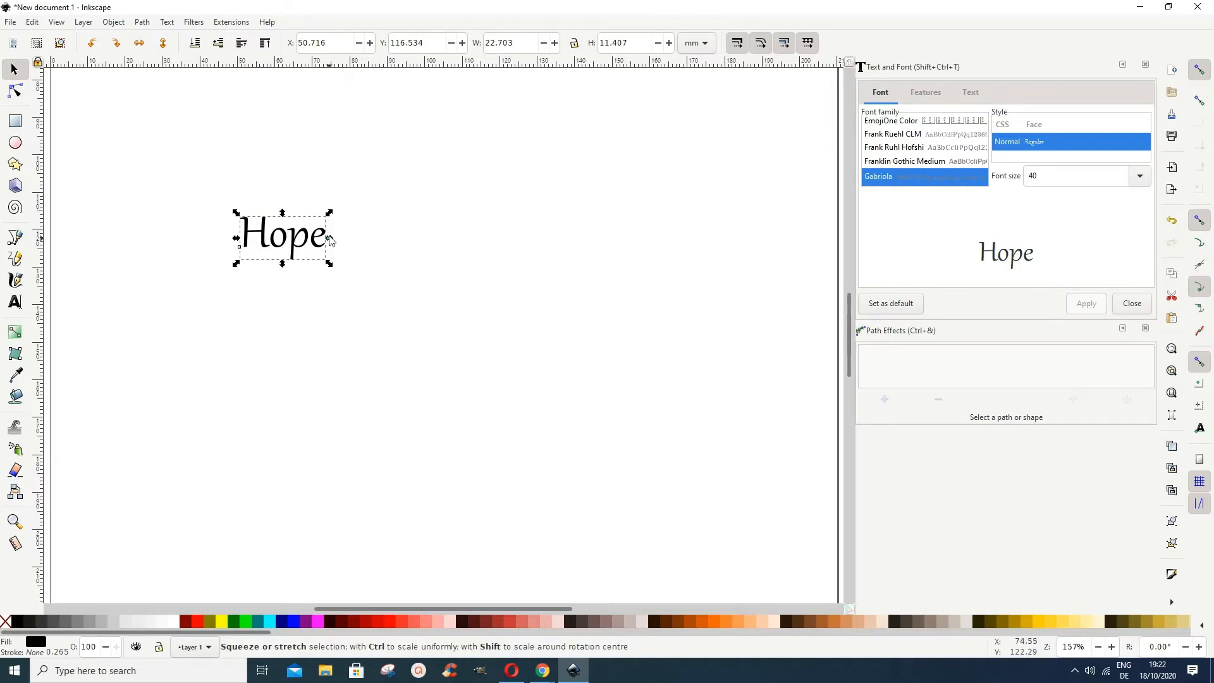
{"action": "left_click_drag", "start_coordinate": [331, 243], "coordinate": [313, 177]}
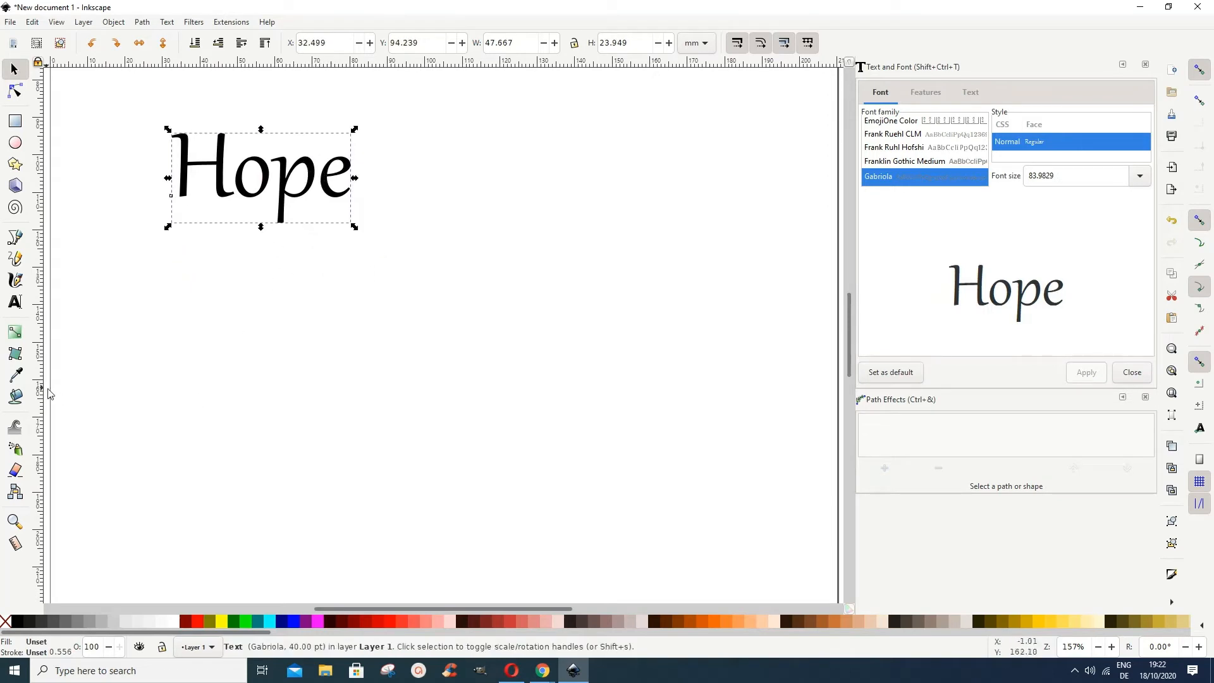
Step: Set the Paint Bucket fill to grow by 5.00 px
{"action": "left_click", "coordinate": [16, 398]}
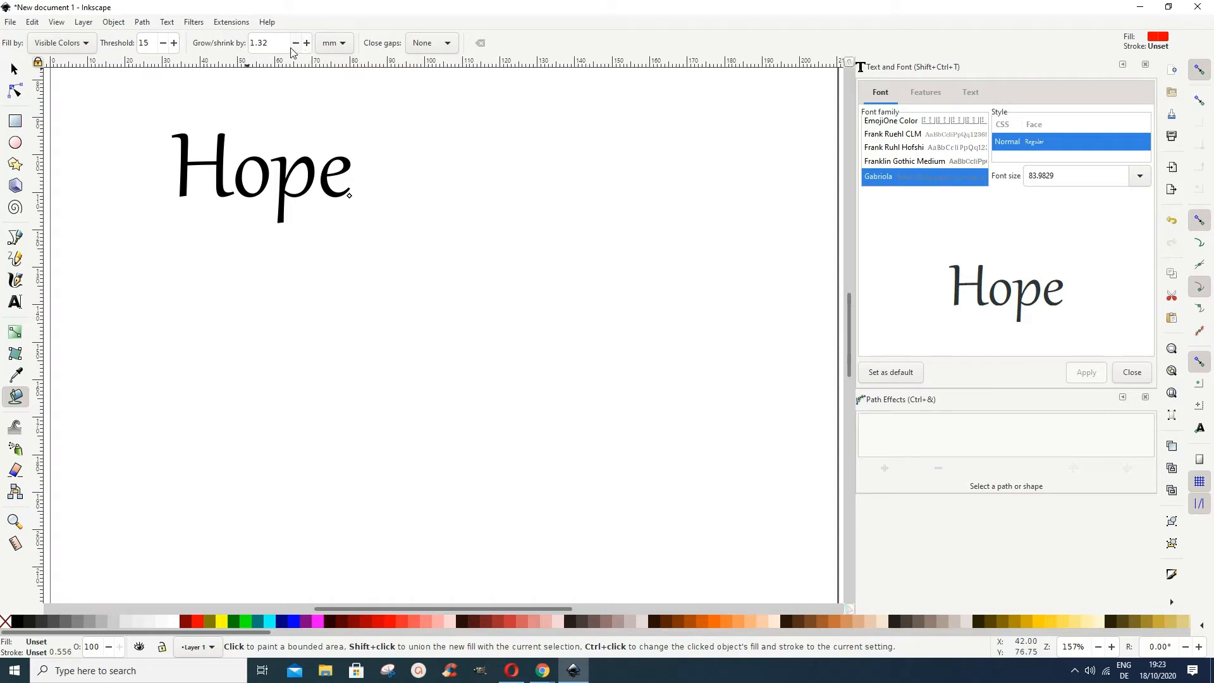
{"action": "left_click", "coordinate": [269, 44]}
{"action": "left_click", "coordinate": [342, 46]}
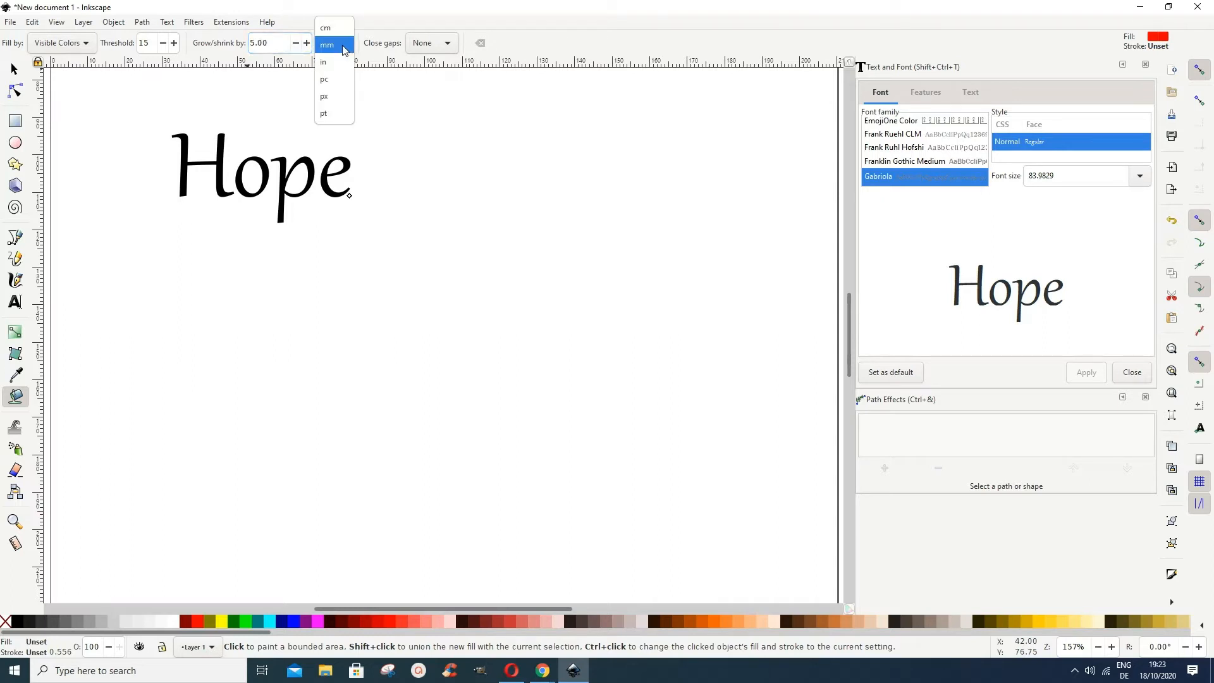
{"action": "left_click", "coordinate": [325, 101]}
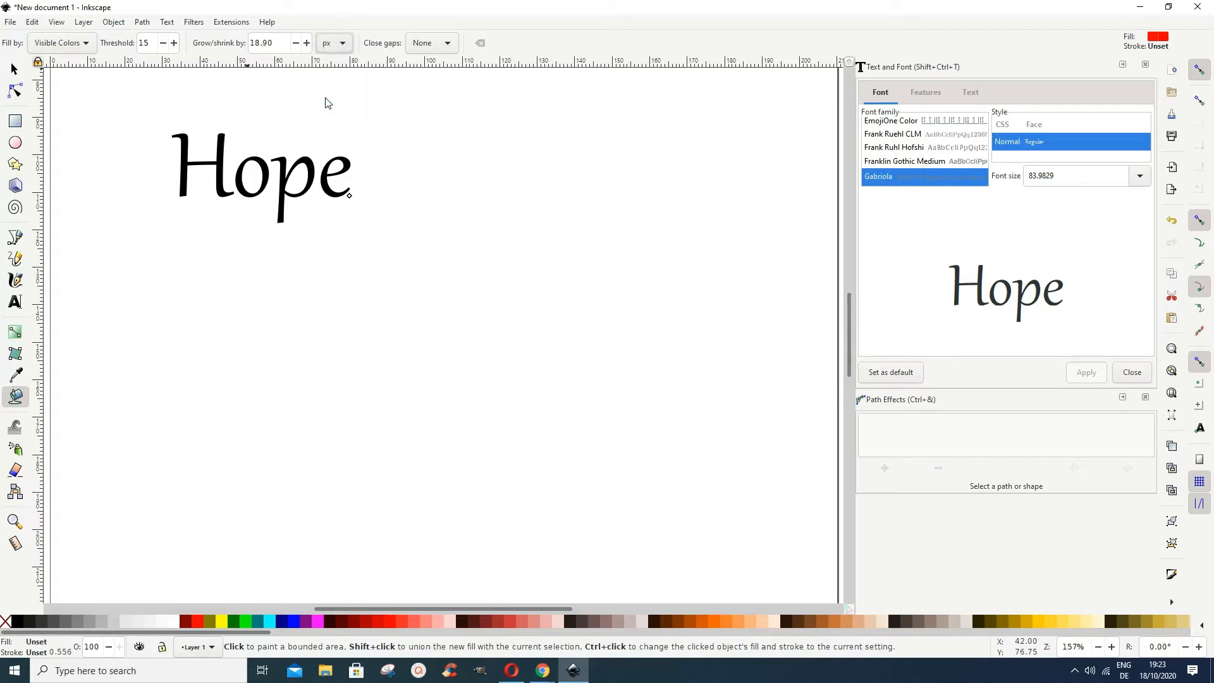
{"action": "left_click", "coordinate": [295, 44]}
{"action": "left_click", "coordinate": [296, 45]}
{"action": "left_click", "coordinate": [295, 45]}
{"action": "left_click", "coordinate": [296, 44]}
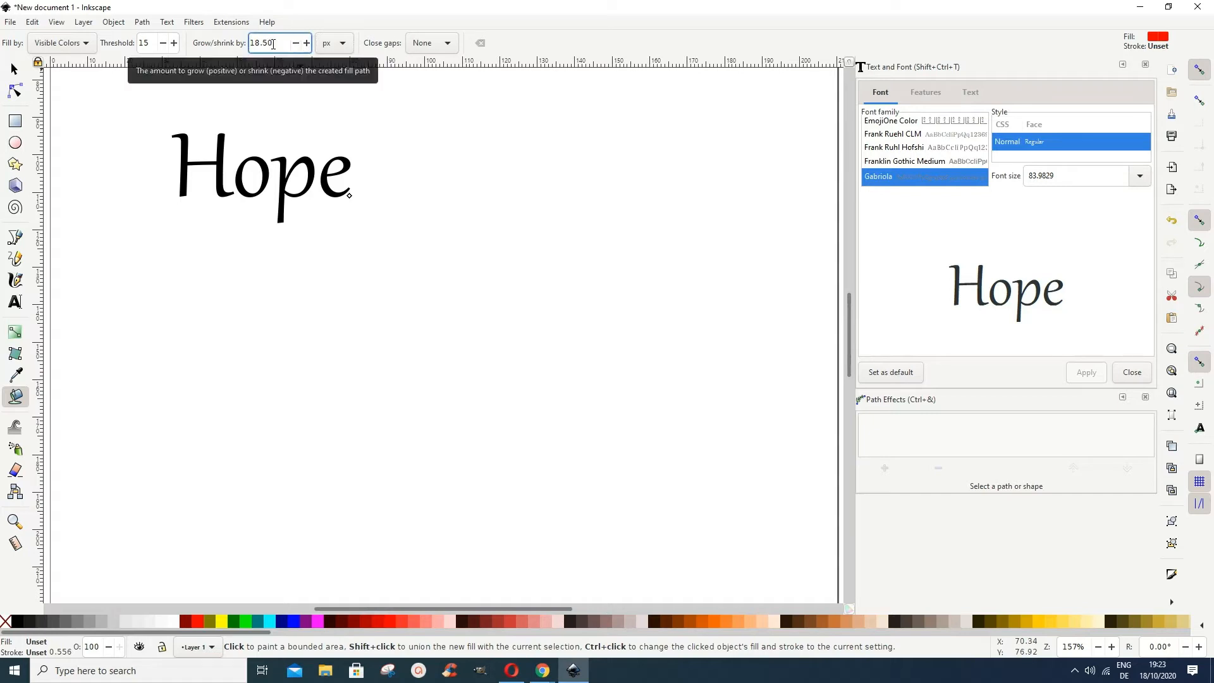
{"action": "key", "text": "BackSpace"}
{"action": "key", "text": "BackSpace"}
{"action": "key", "text": "BackSpace"}
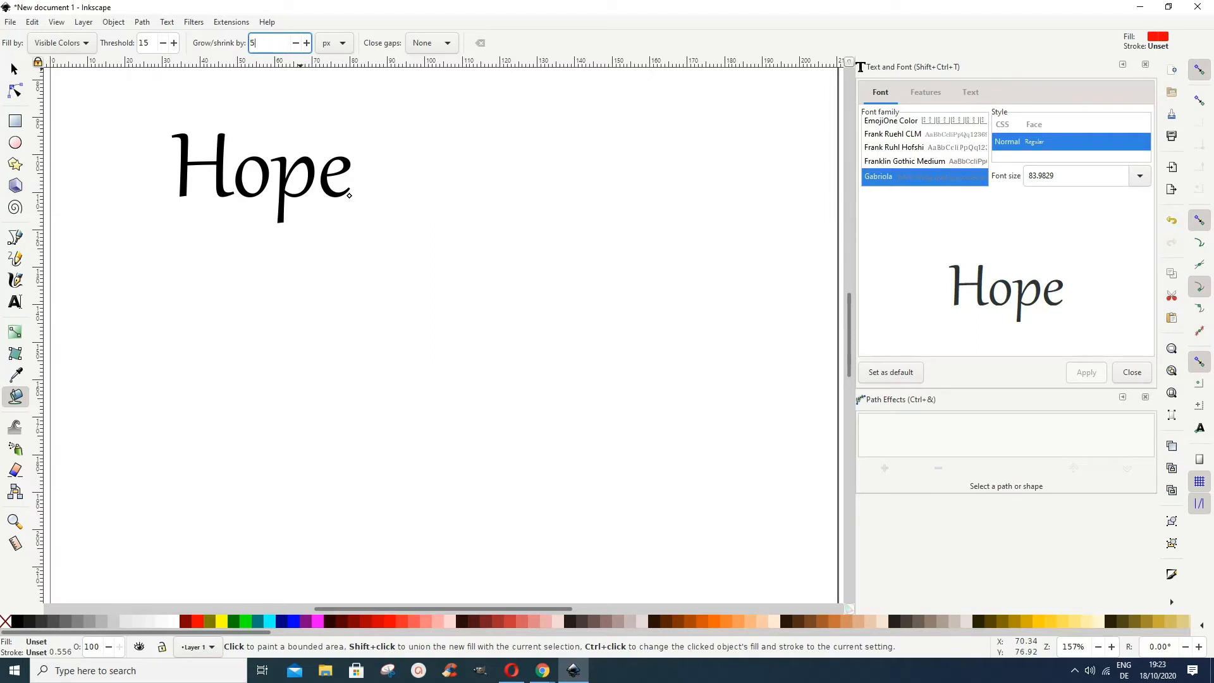
{"action": "key", "text": "Return"}
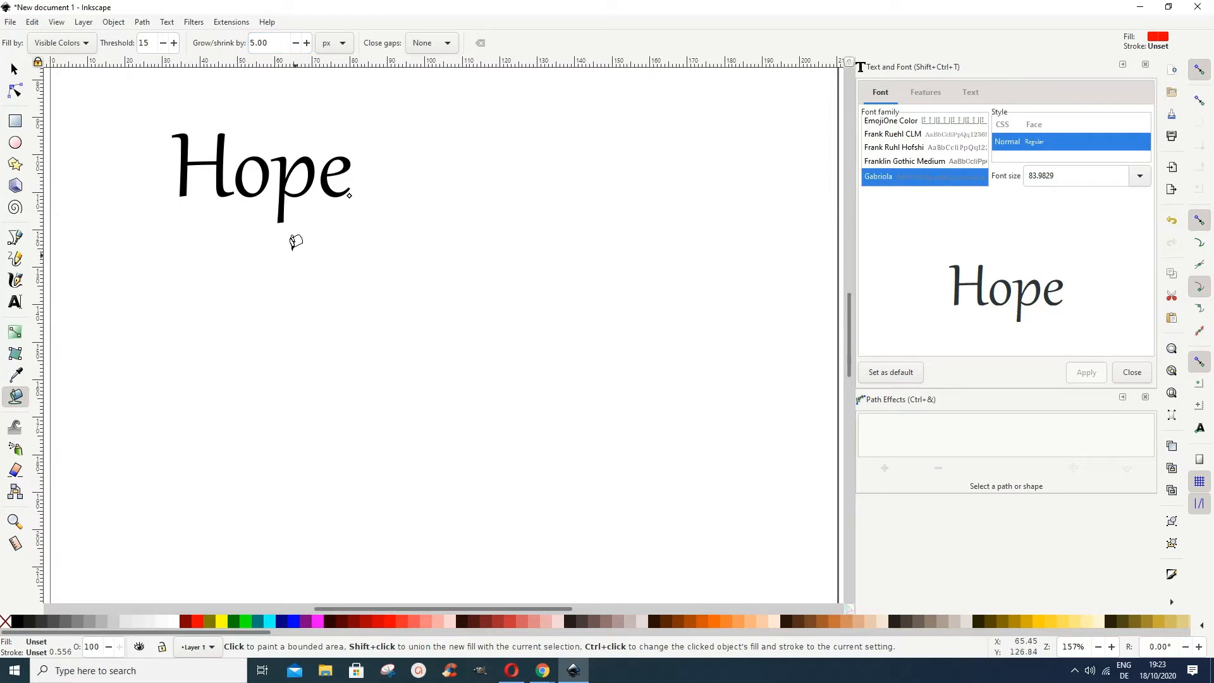
Step: Fill each of the four letters of "Hope" with a grown red shape
{"action": "left_click", "coordinate": [183, 127]}
{"action": "left_click", "coordinate": [263, 159]}
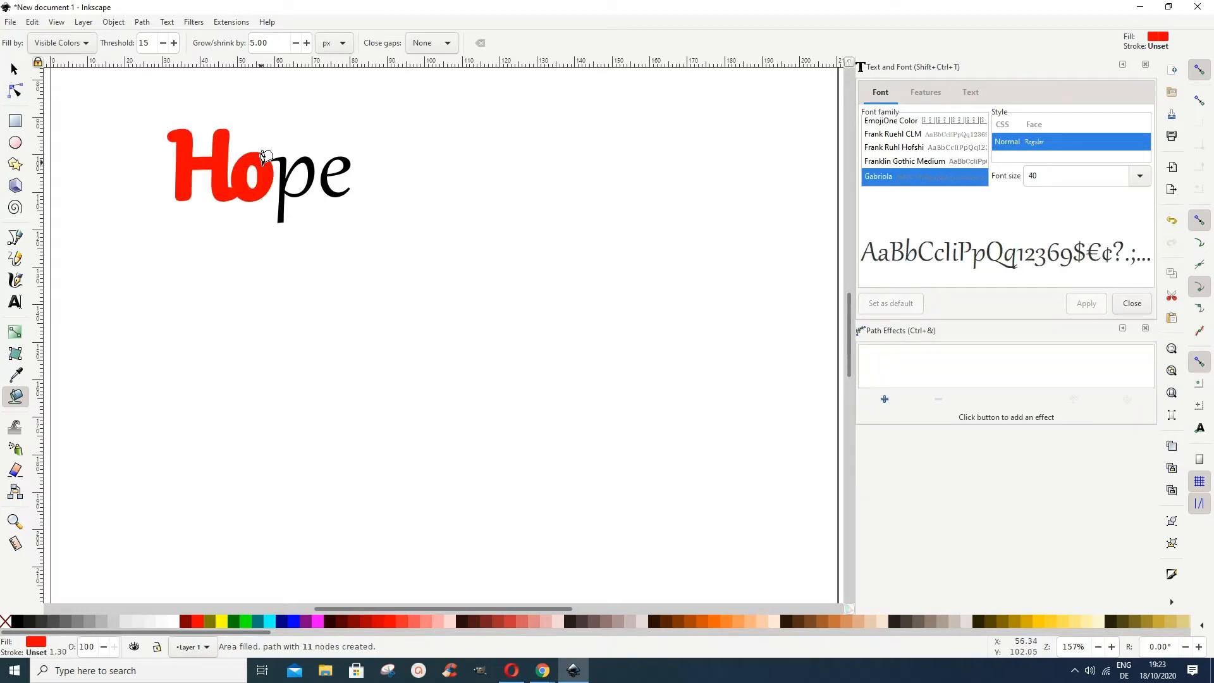
{"action": "left_click", "coordinate": [309, 158]}
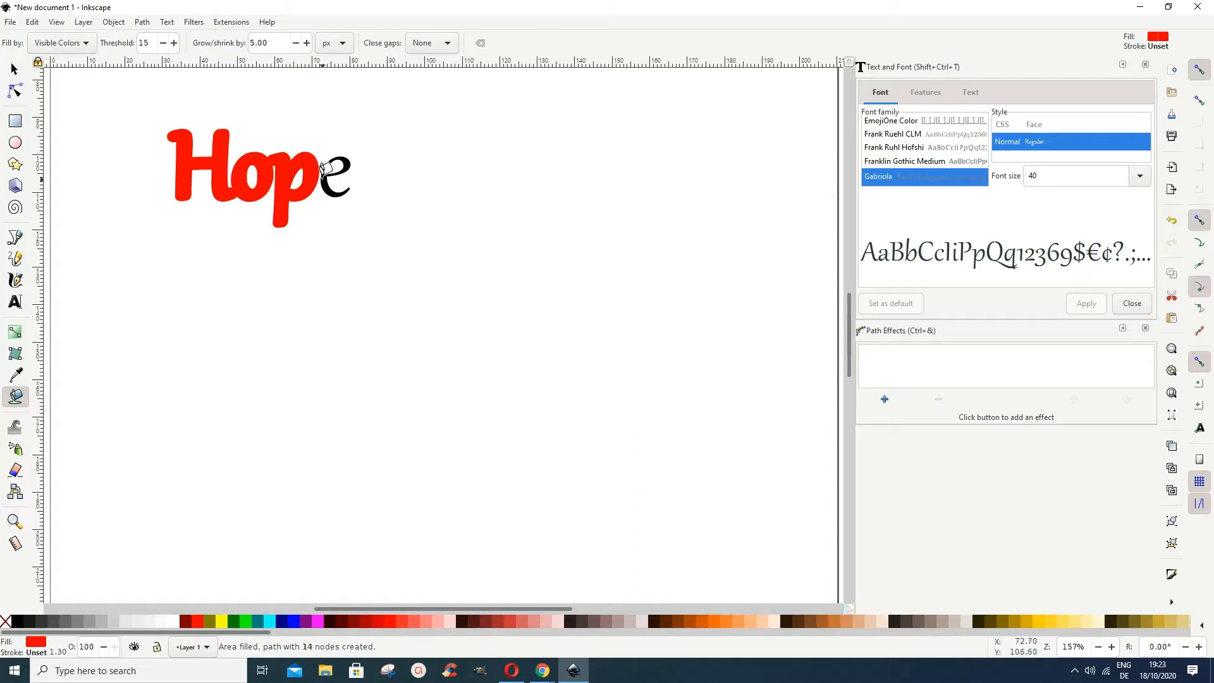
{"action": "left_click", "coordinate": [348, 154]}
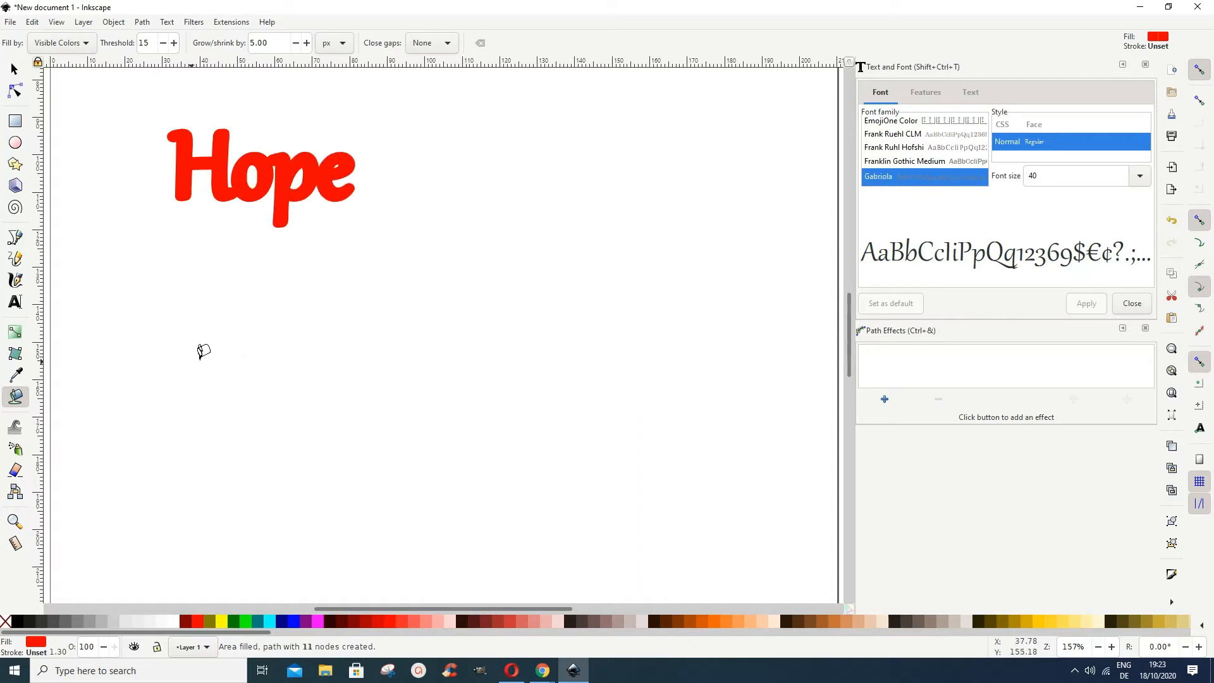
Step: Try the fill colour #C83737 on the grown shape of the letter e, and set it back to red
{"action": "left_click", "coordinate": [14, 68]}
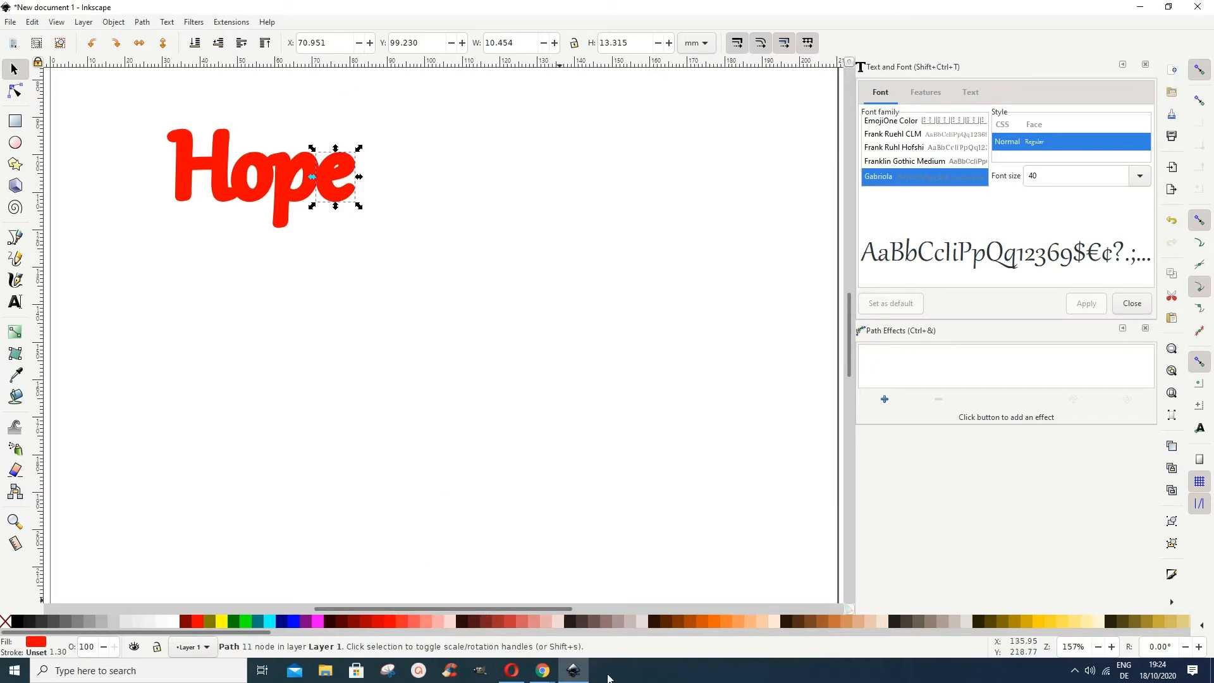
{"action": "left_click", "coordinate": [508, 622]}
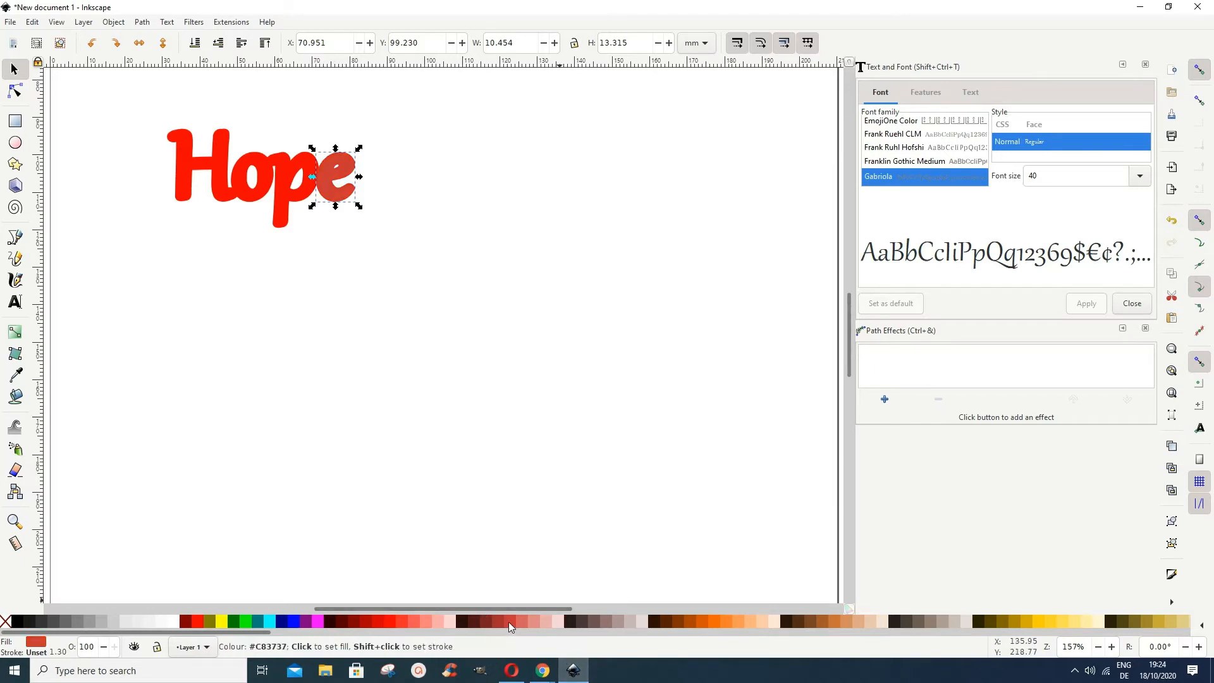
{"action": "left_click", "coordinate": [303, 199]}
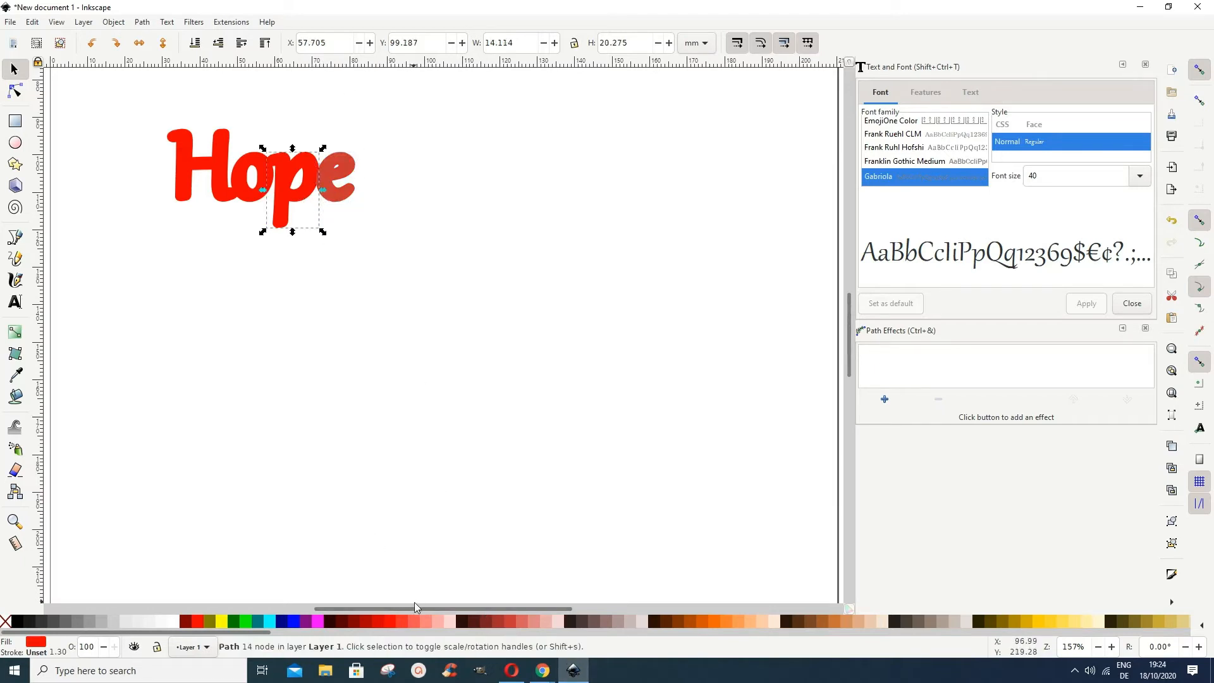
{"action": "left_click", "coordinate": [331, 193]}
{"action": "left_click", "coordinate": [392, 628]}
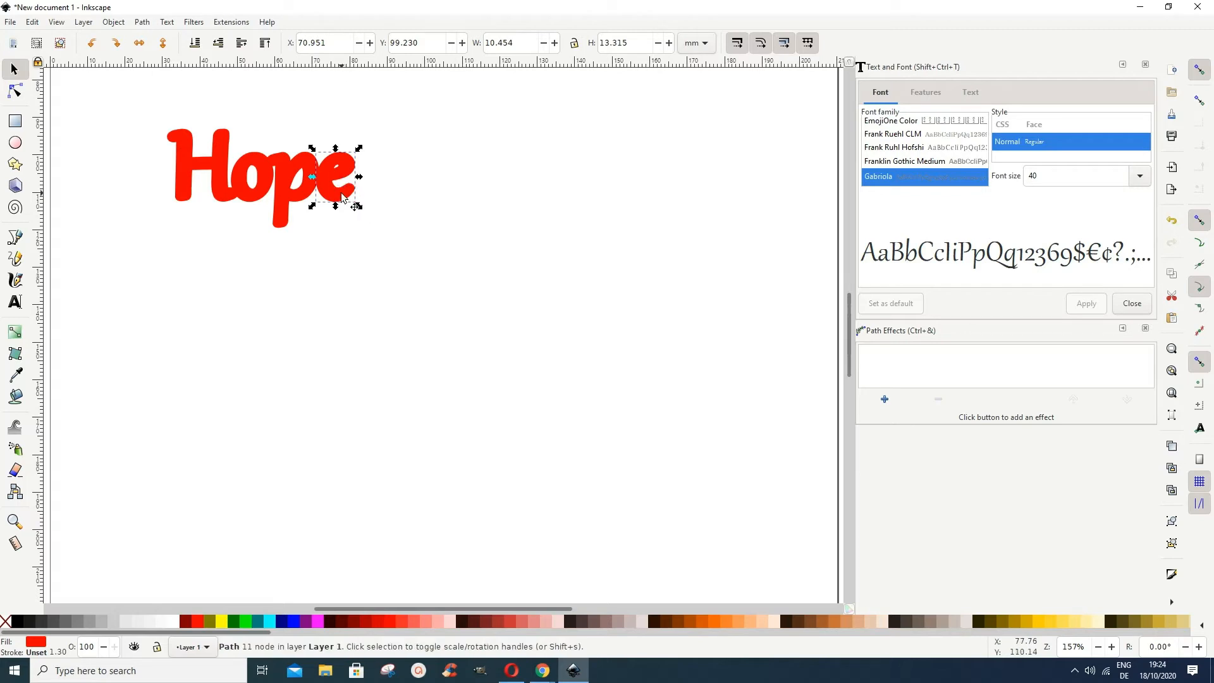
Step: Lower the red shapes of e, p, o and H to the bottom, behind the black text, and clear the selection
{"action": "left_click", "coordinate": [194, 42]}
{"action": "left_click", "coordinate": [287, 199]}
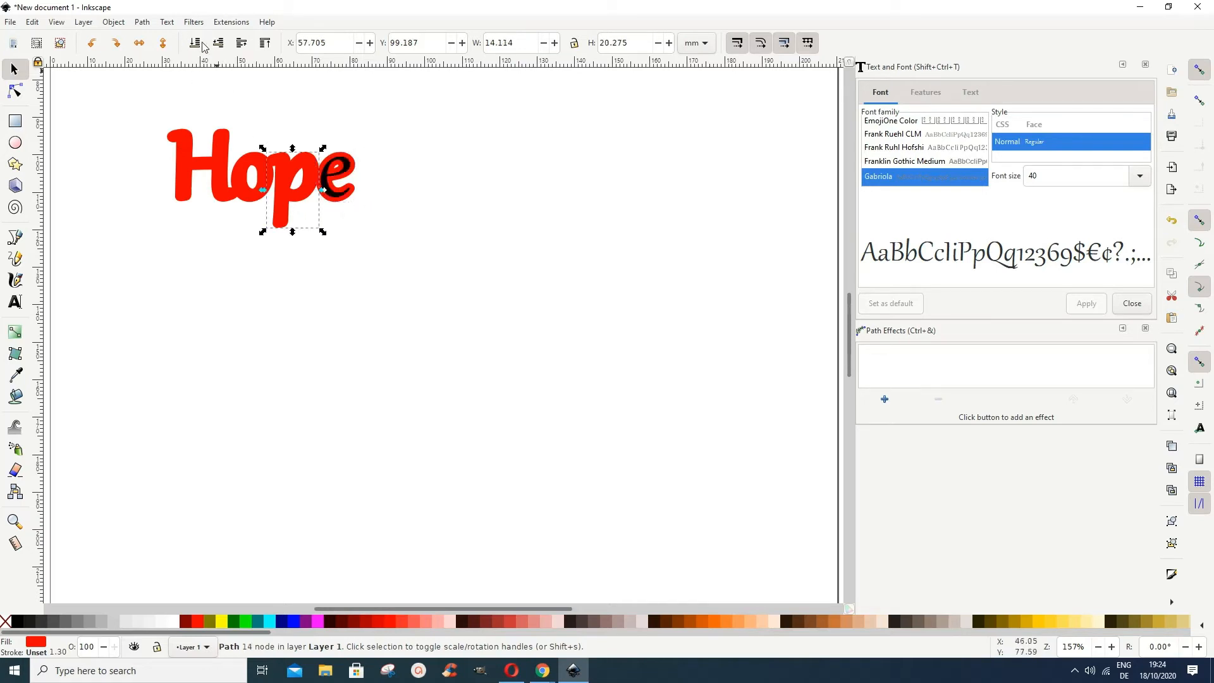
{"action": "left_click", "coordinate": [194, 43]}
{"action": "left_click", "coordinate": [254, 201]}
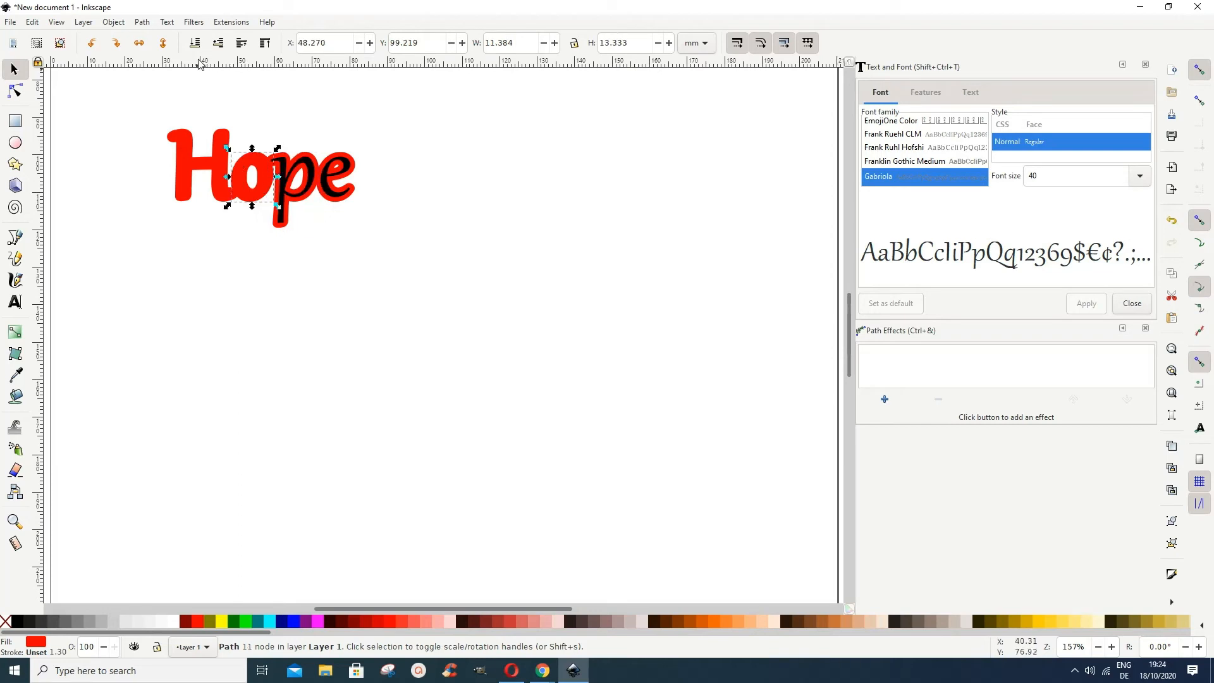
{"action": "left_click", "coordinate": [194, 42]}
{"action": "left_click", "coordinate": [180, 192]}
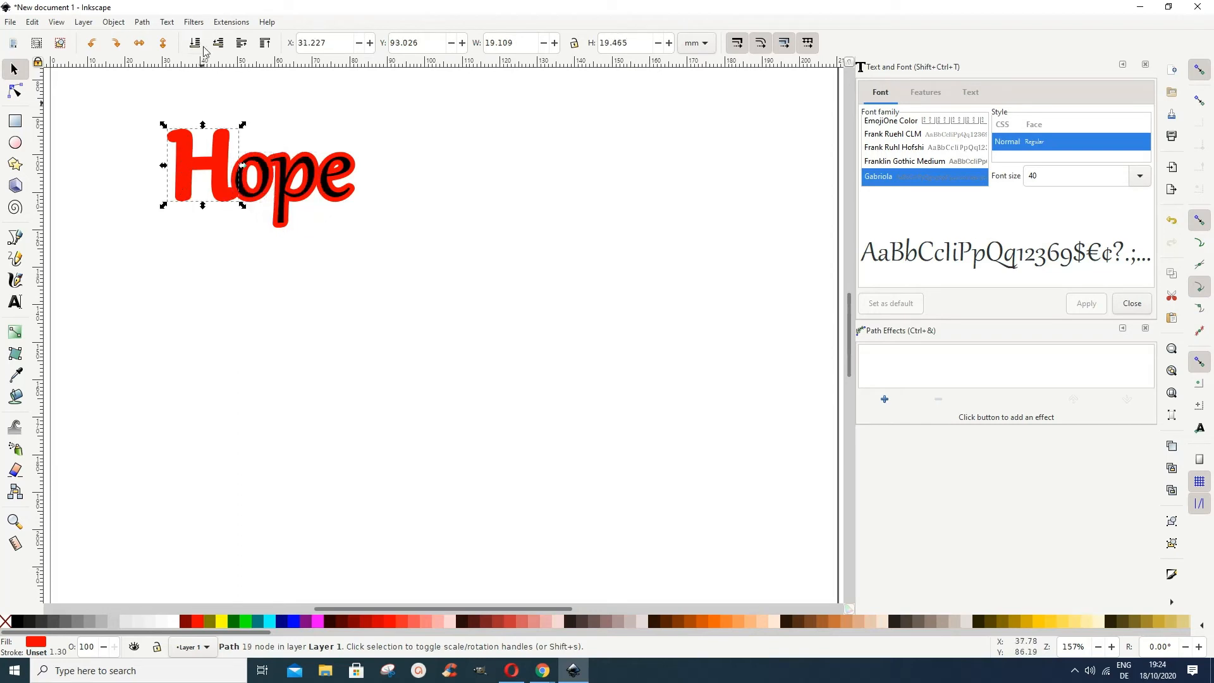
{"action": "left_click", "coordinate": [198, 44]}
{"action": "left_click", "coordinate": [221, 351]}
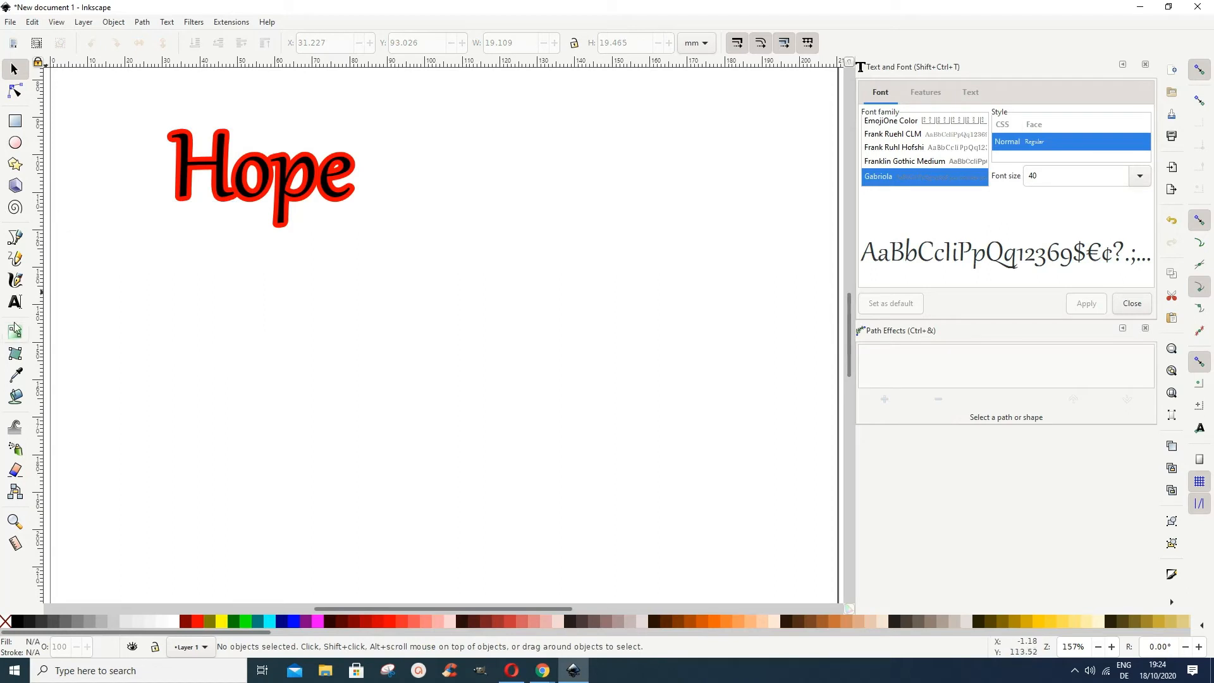
Step: Add a second text "Hope" below the outlined one and enlarge it to about 48 mm wide
{"action": "left_click", "coordinate": [15, 302]}
{"action": "left_click", "coordinate": [200, 312]}
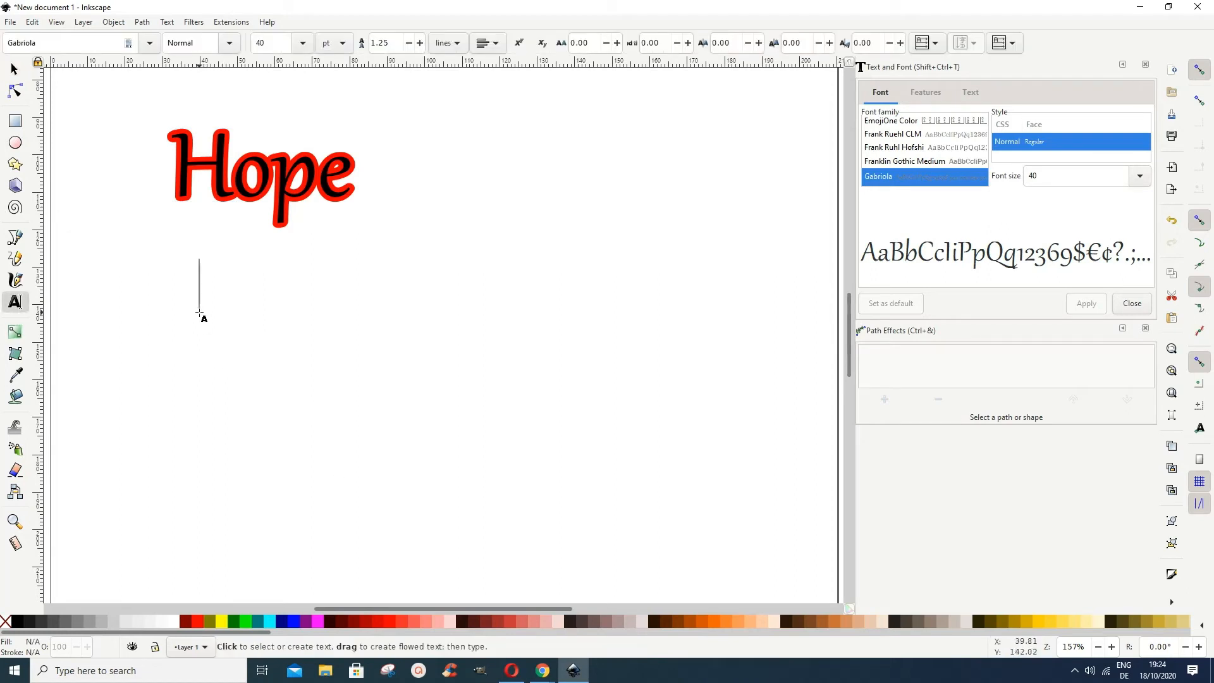
{"action": "type", "text": "Hop"}
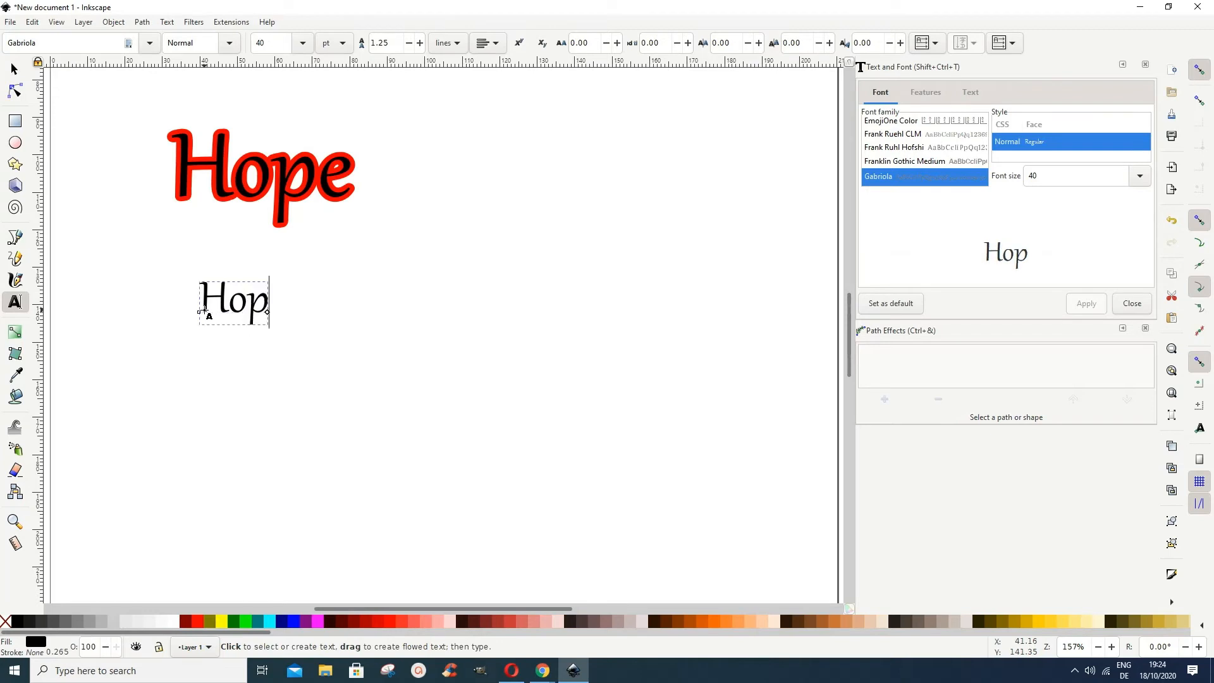
{"action": "type", "text": "e"}
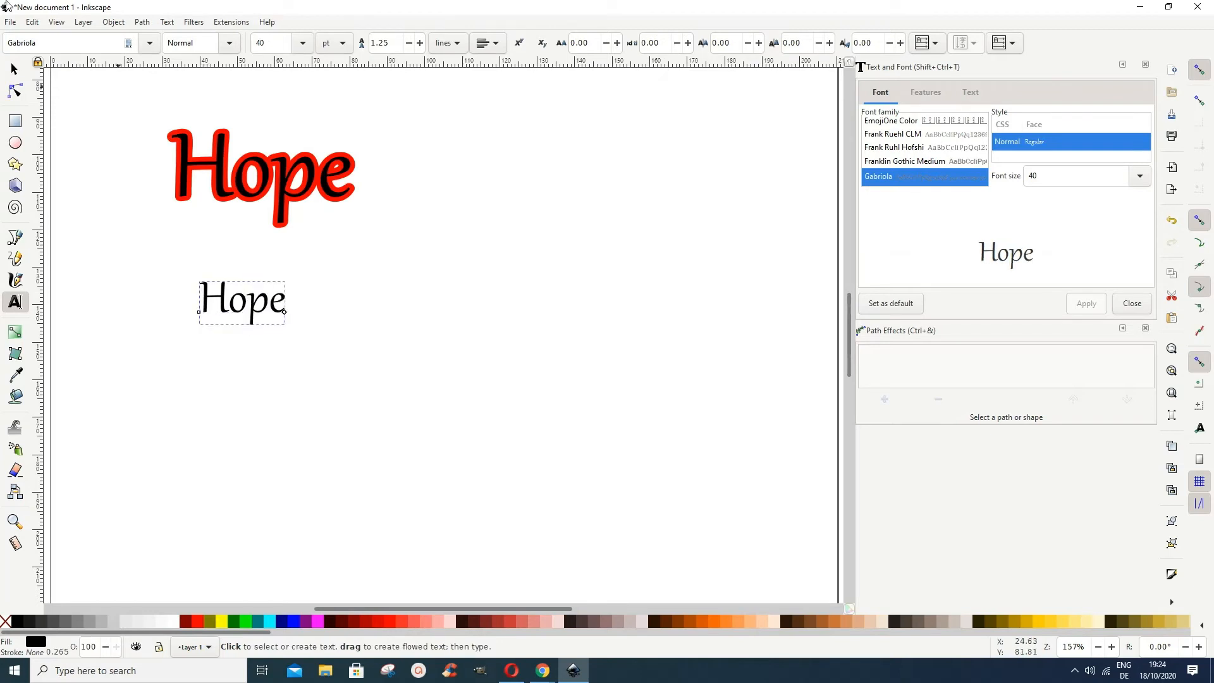
{"action": "left_click", "coordinate": [15, 68]}
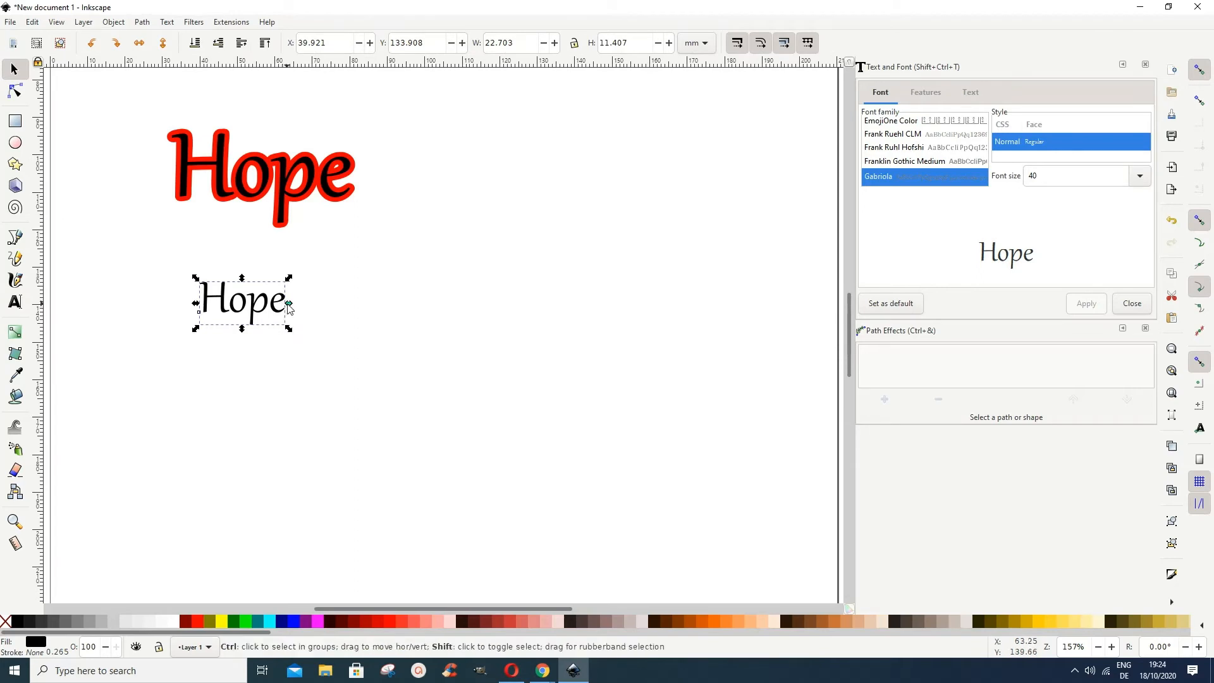
{"action": "left_click_drag", "start_coordinate": [291, 306], "coordinate": [337, 322]}
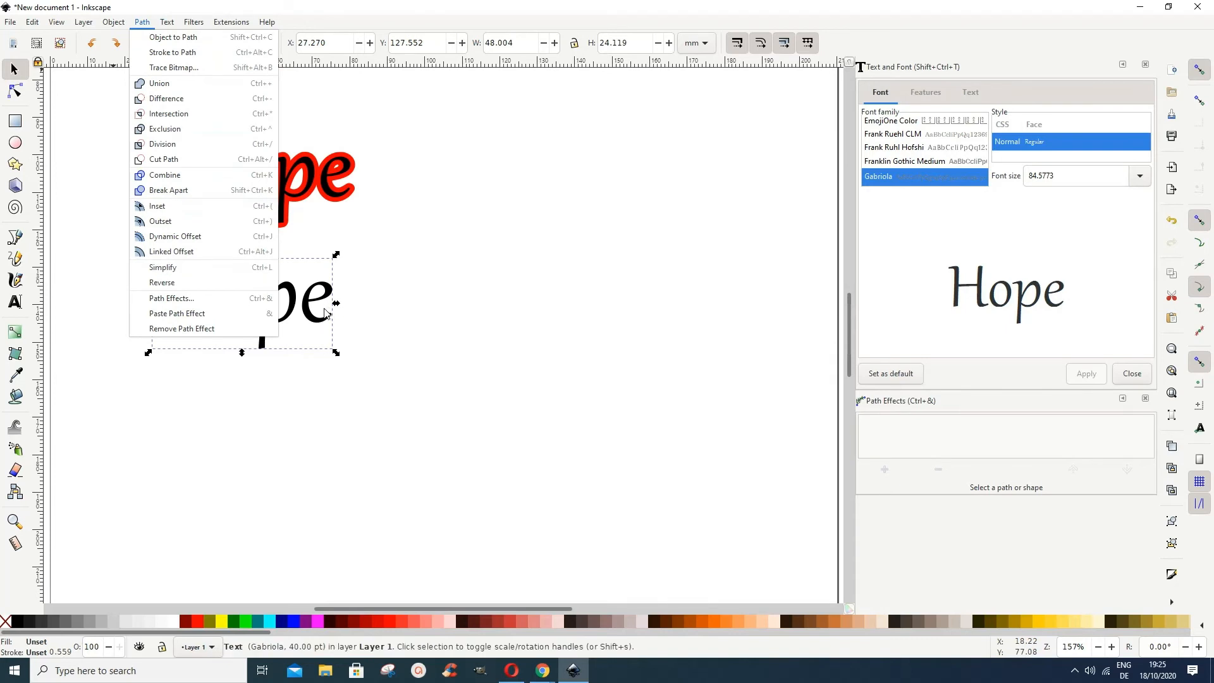
Step: Convert the lower "Hope" text to paths and ungroup it into separate letters
{"action": "left_click", "coordinate": [157, 42]}
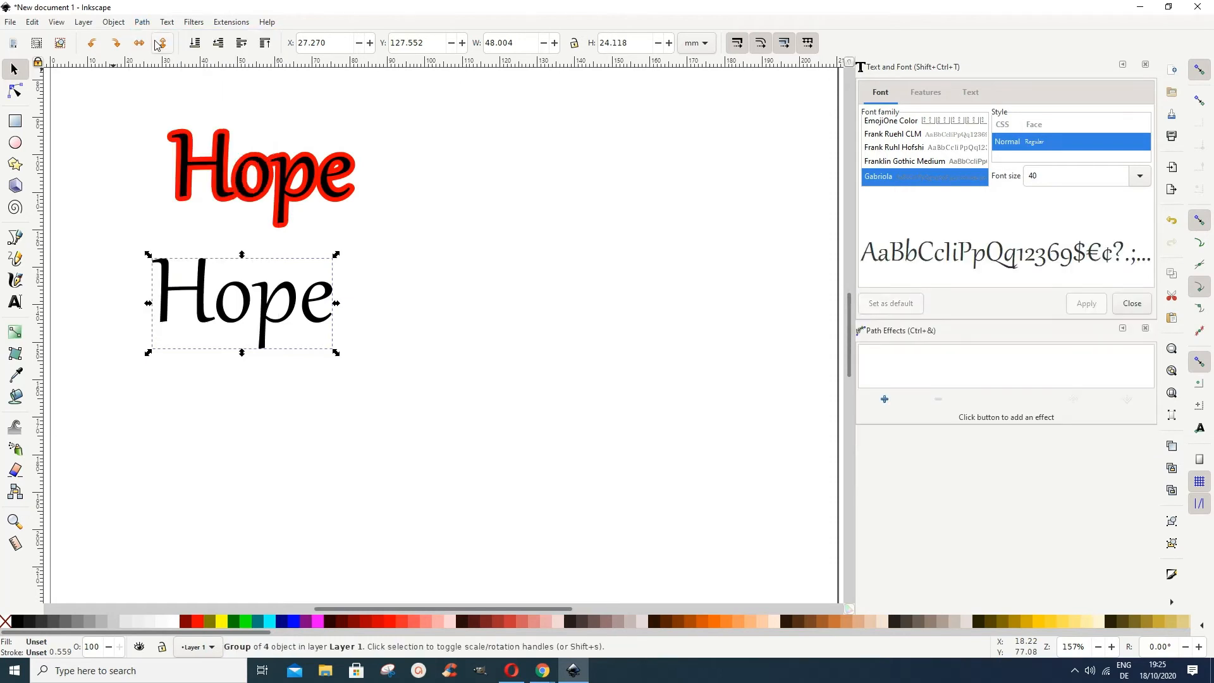
{"action": "left_click", "coordinate": [119, 26]}
{"action": "left_click", "coordinate": [129, 131]}
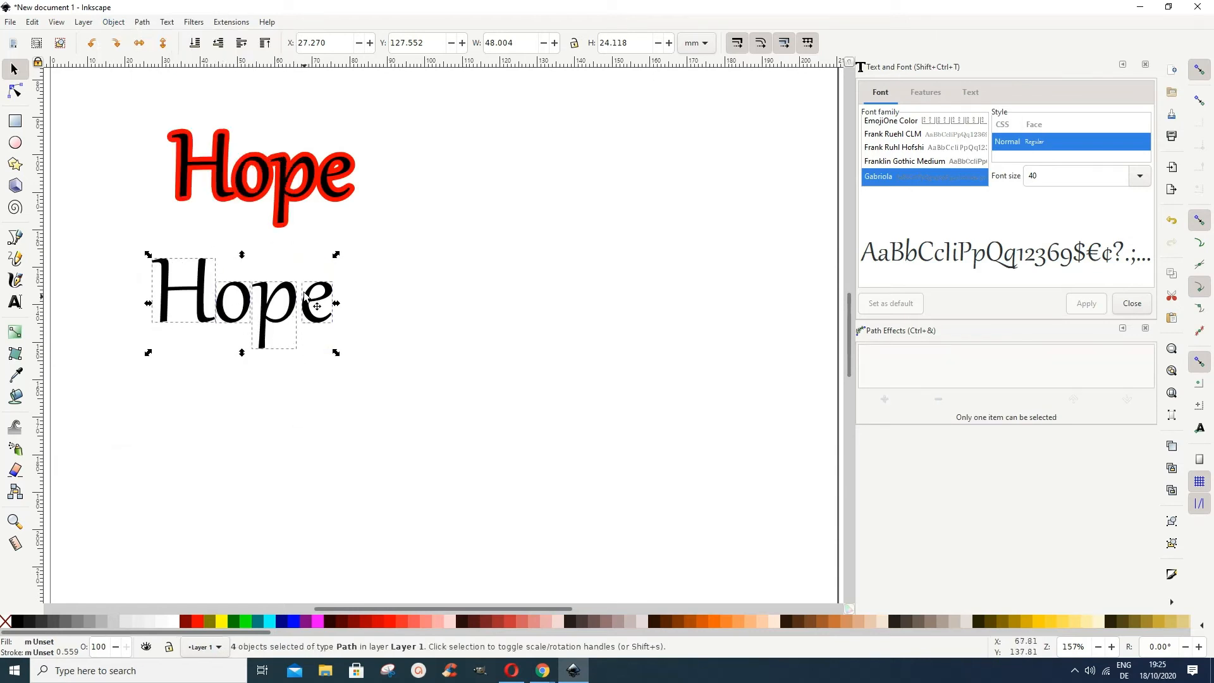
Step: Union the four lower letter paths into one path and create a linked offset from it
{"action": "left_click", "coordinate": [143, 23]}
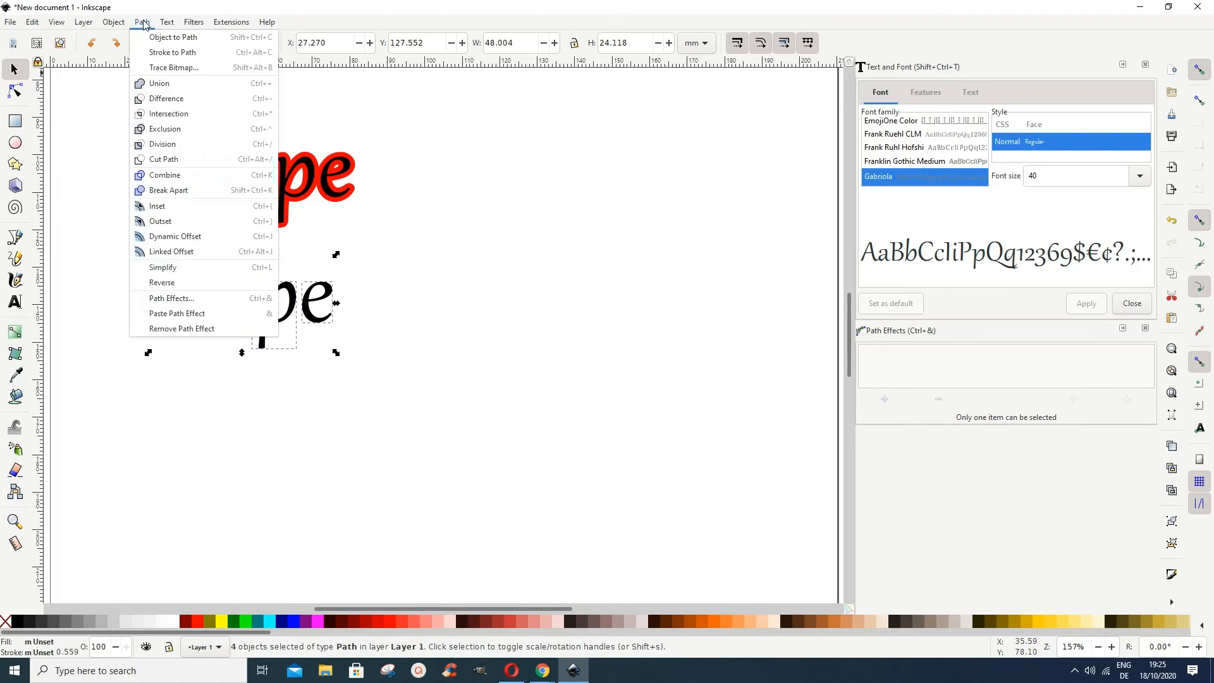
{"action": "left_click", "coordinate": [157, 86]}
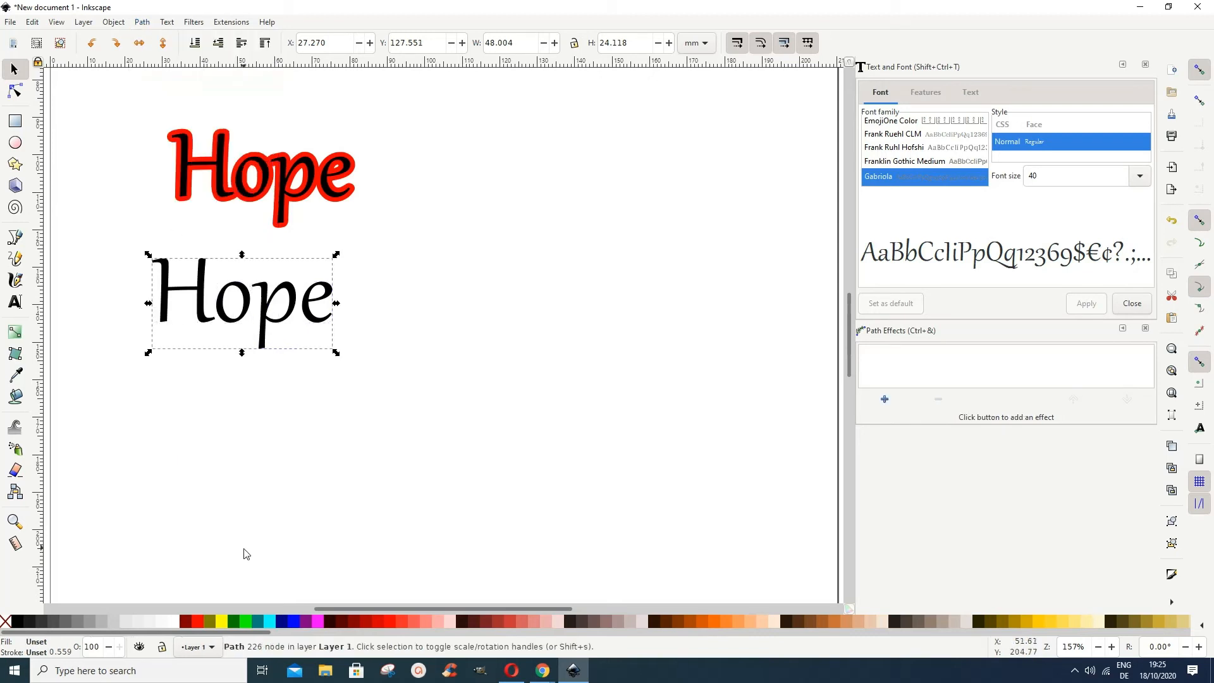
{"action": "left_click", "coordinate": [142, 24]}
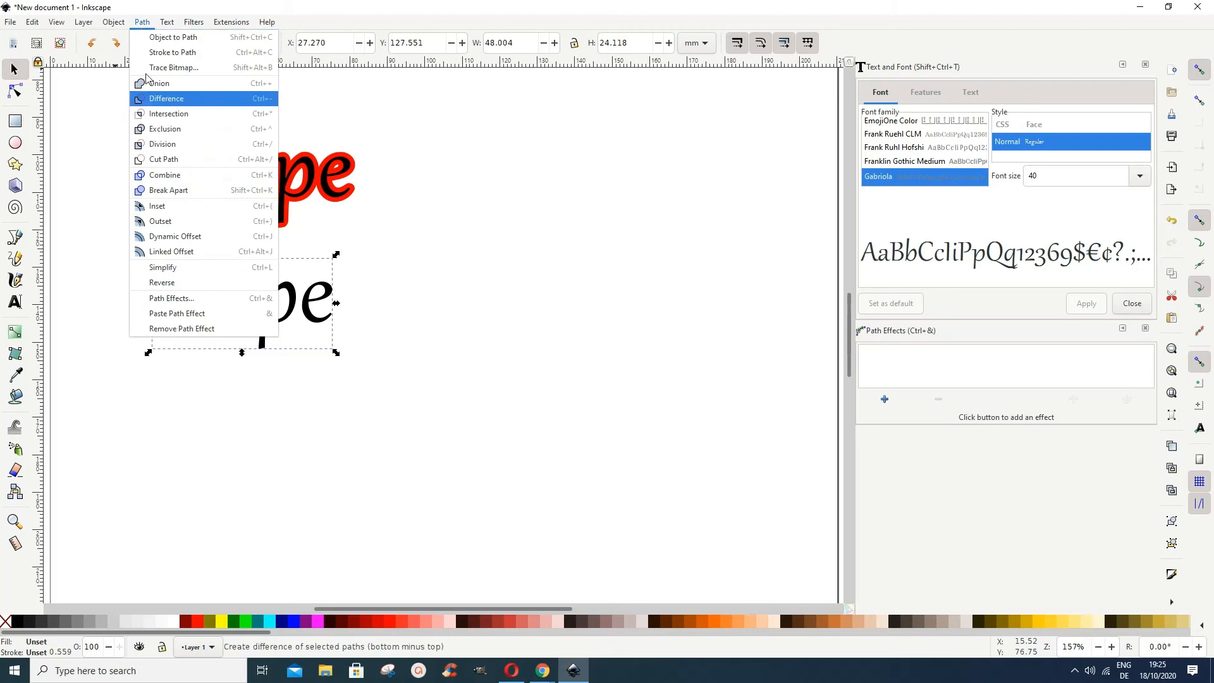
{"action": "left_click", "coordinate": [165, 252]}
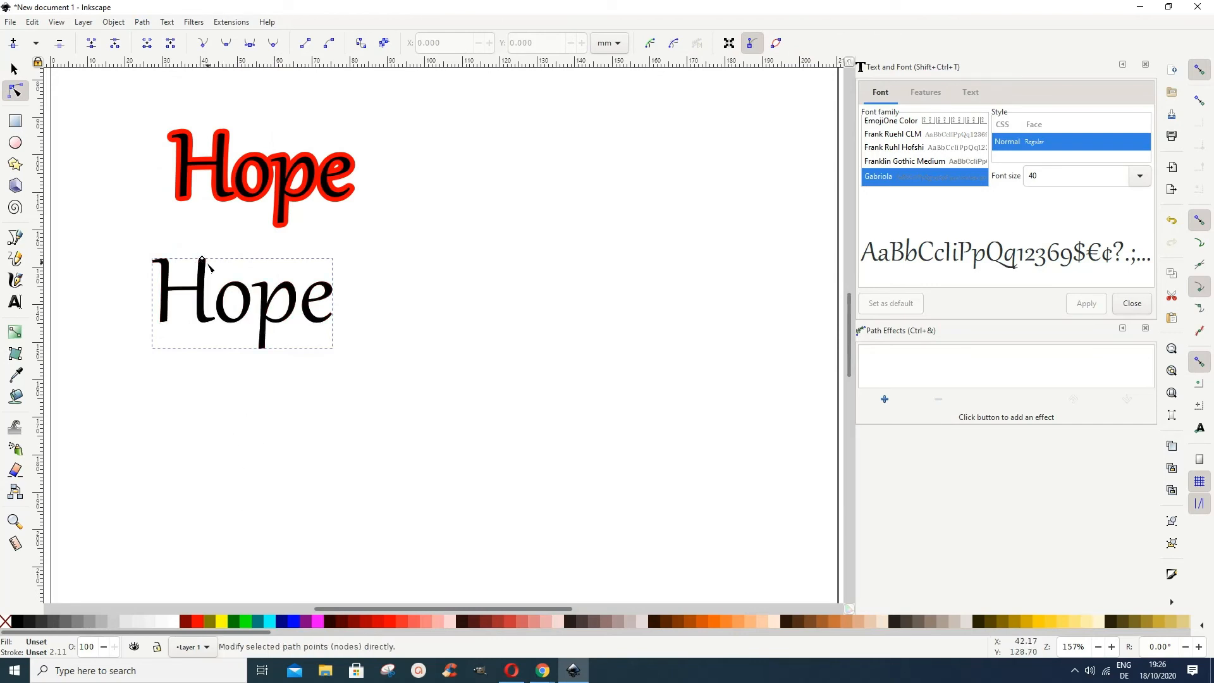
Step: Fill both the linked offset and the original lower "Hope" path with red #FF0000
{"action": "left_click", "coordinate": [391, 621]}
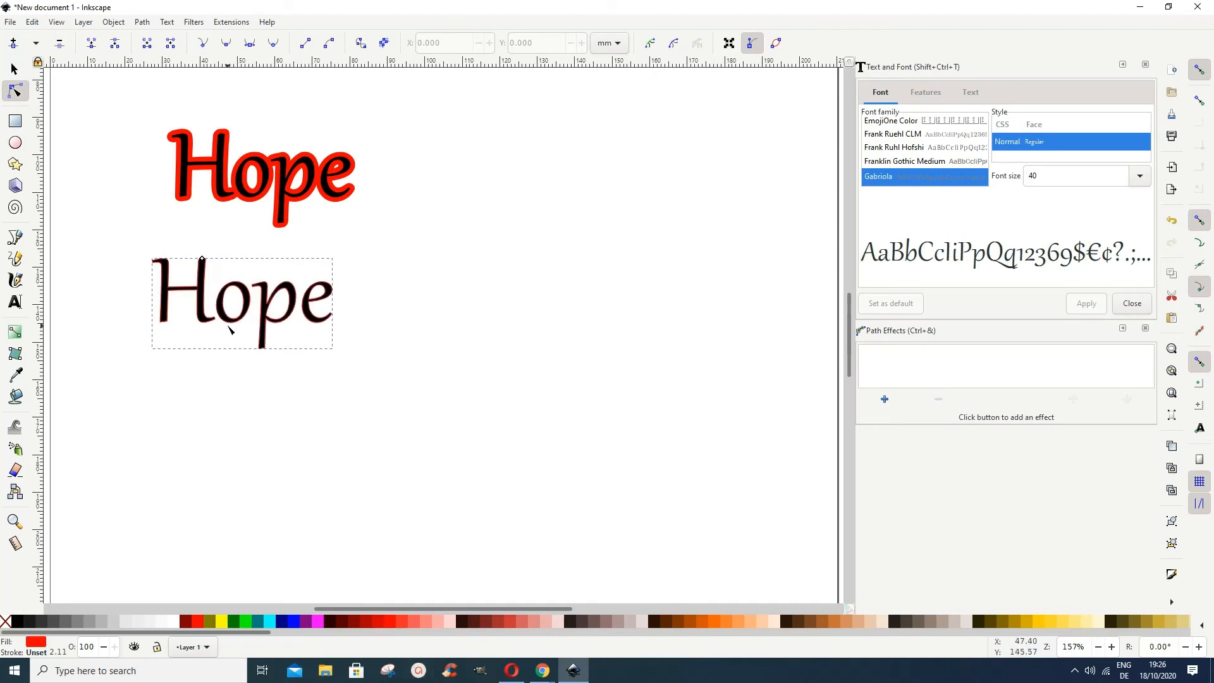
{"action": "left_click", "coordinate": [14, 69]}
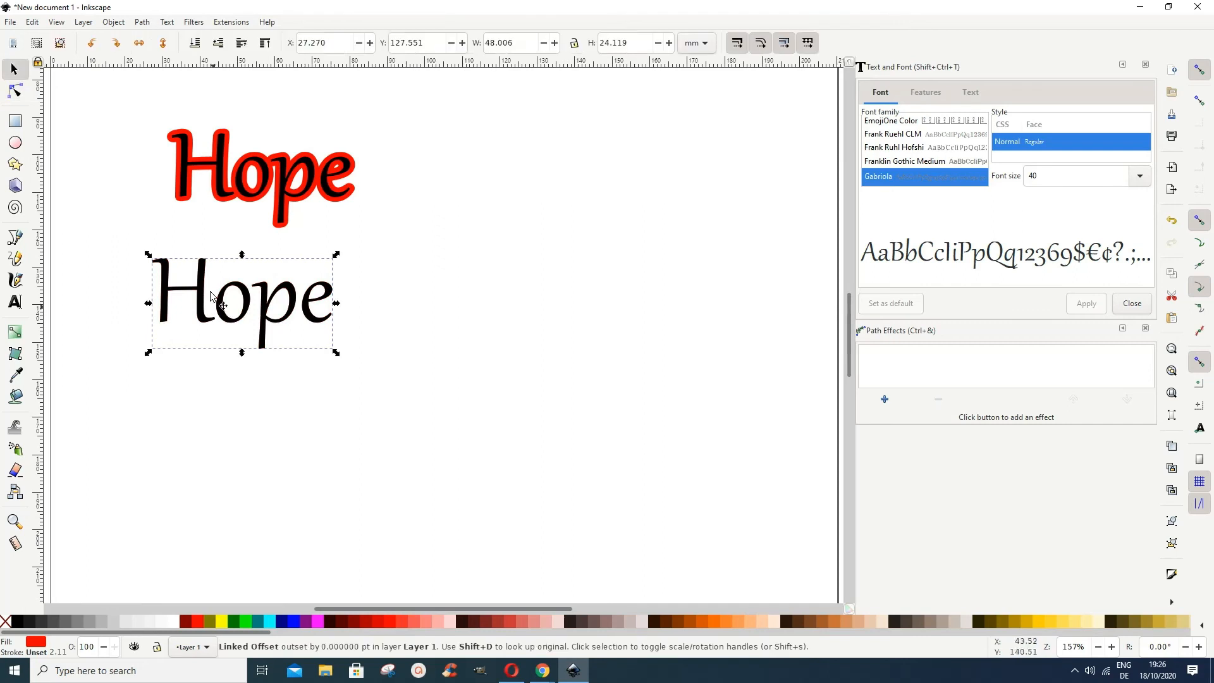
{"action": "left_click", "coordinate": [222, 316]}
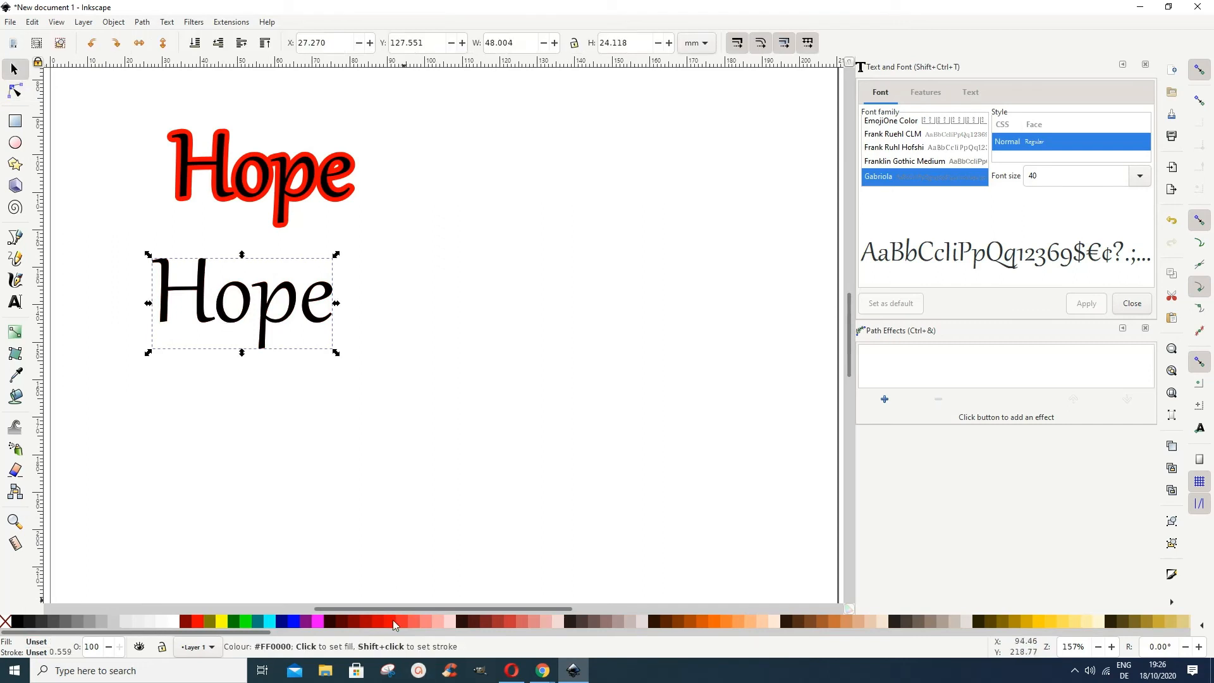
{"action": "left_click", "coordinate": [392, 621]}
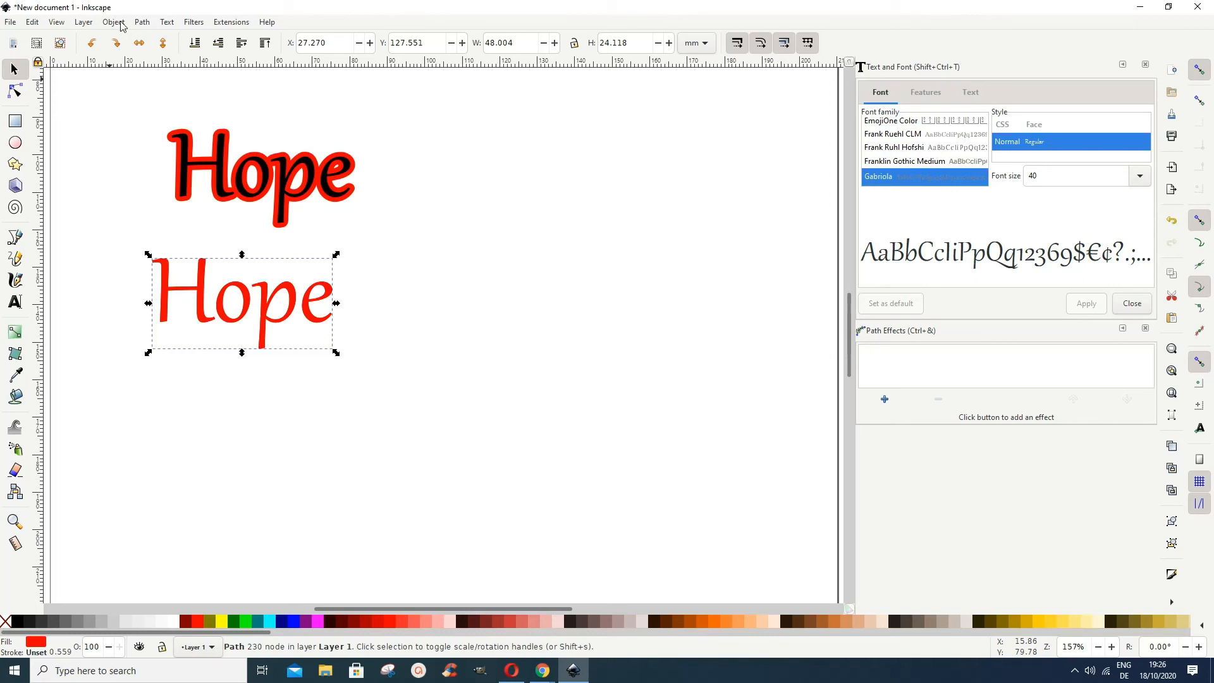
Step: Create another linked offset from the lower red "Hope" path and turn snapping off
{"action": "left_click", "coordinate": [141, 22]}
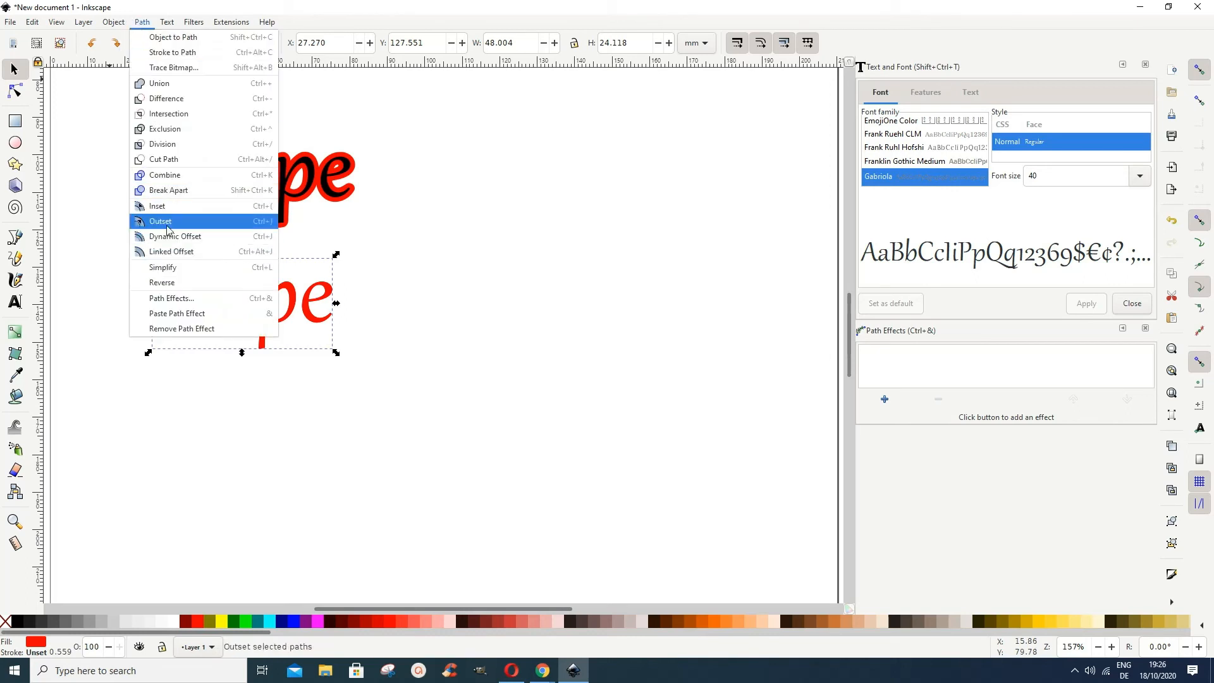
{"action": "left_click", "coordinate": [171, 251]}
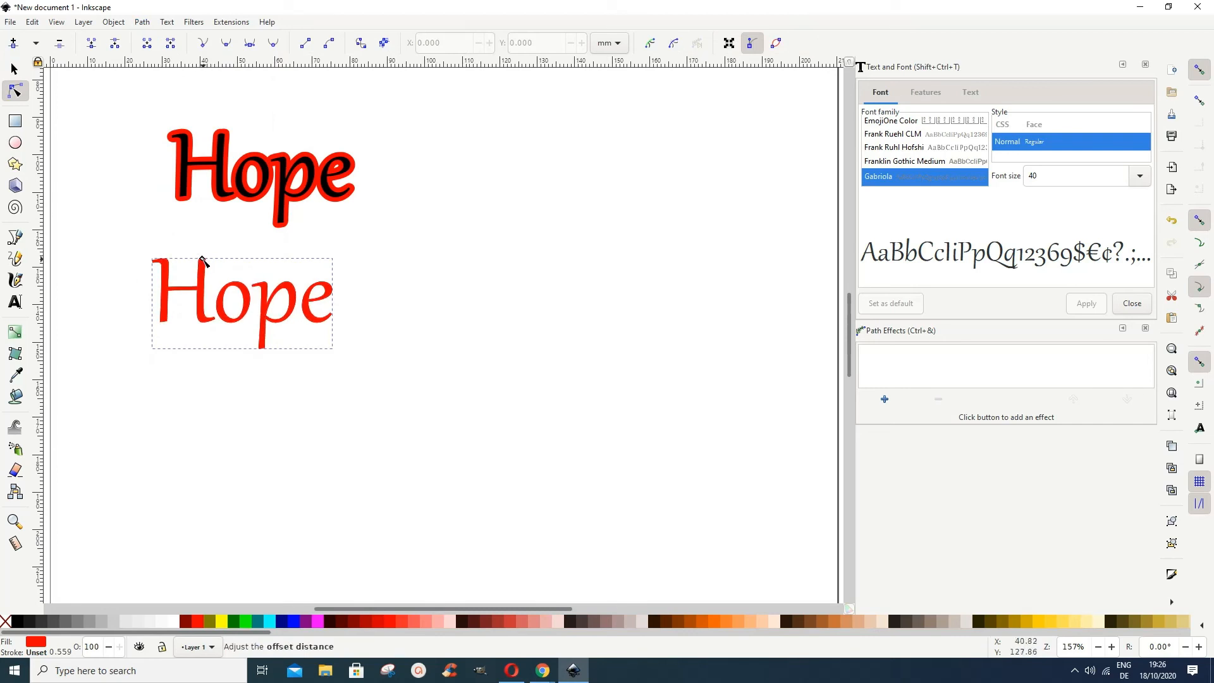
{"action": "left_click_drag", "start_coordinate": [203, 258], "coordinate": [211, 256]}
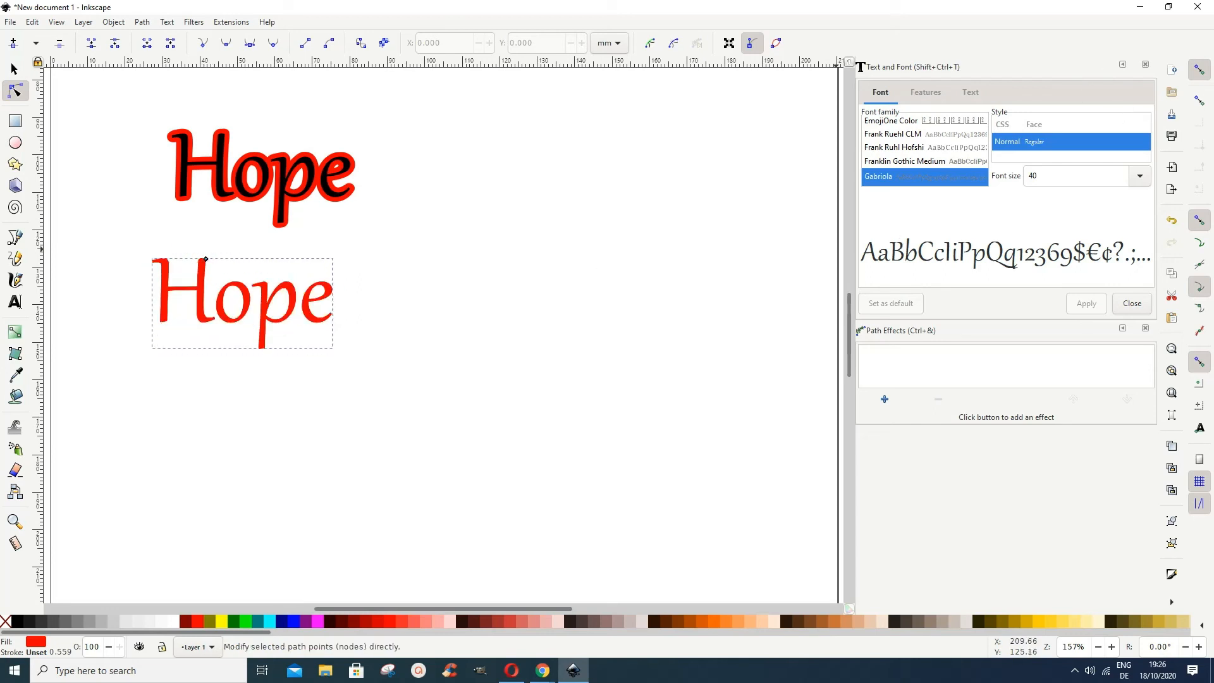
{"action": "left_click", "coordinate": [1199, 70]}
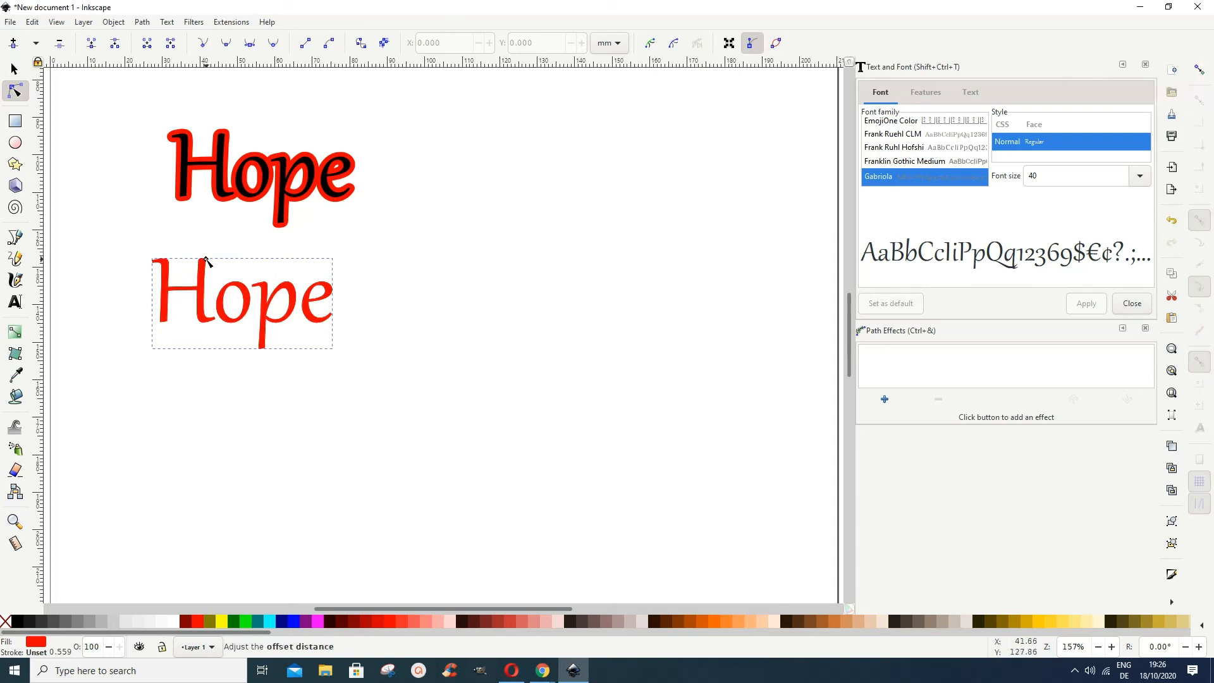
Step: Outset the new linked offset of the lower "Hope" by about 1.45 pt and fill it with dark blue
{"action": "left_click_drag", "start_coordinate": [210, 260], "coordinate": [209, 255]}
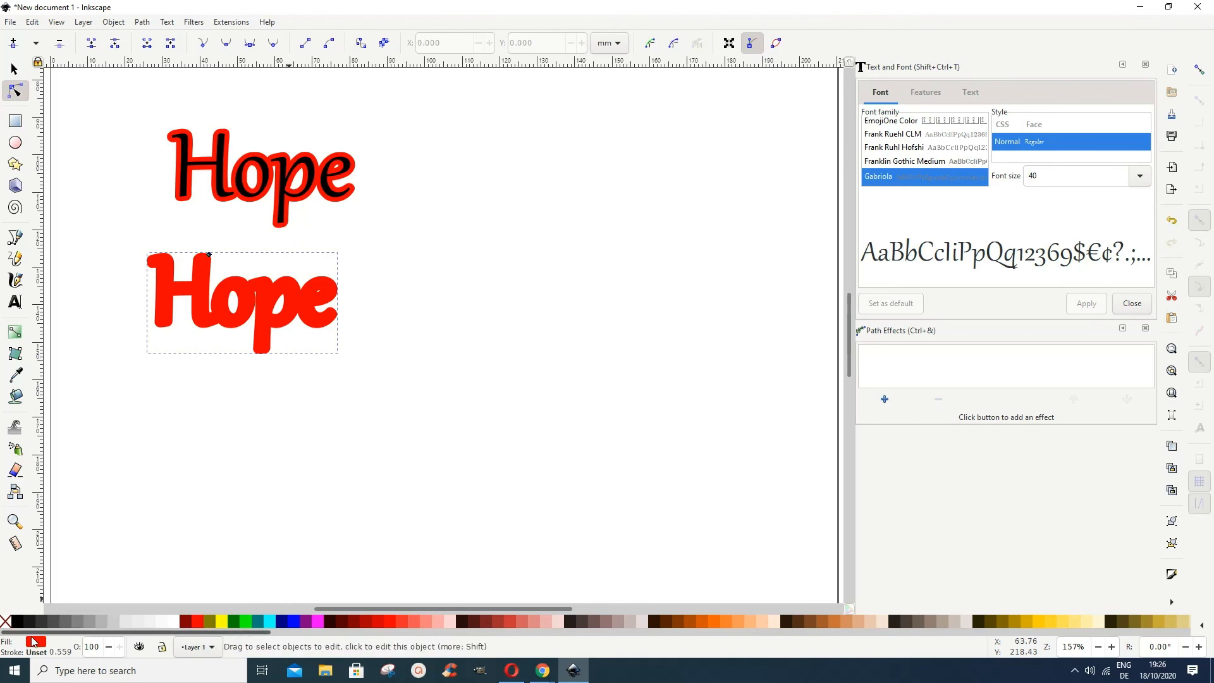
{"action": "left_click", "coordinate": [285, 625]}
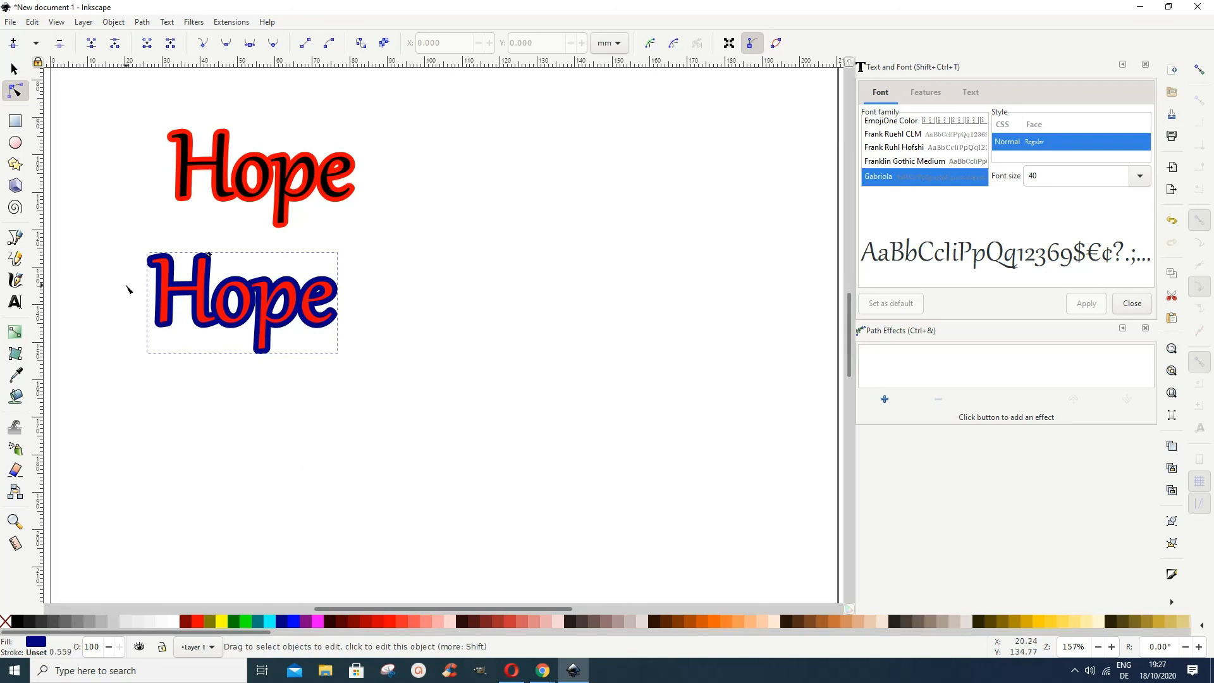
{"action": "key", "text": "s"}
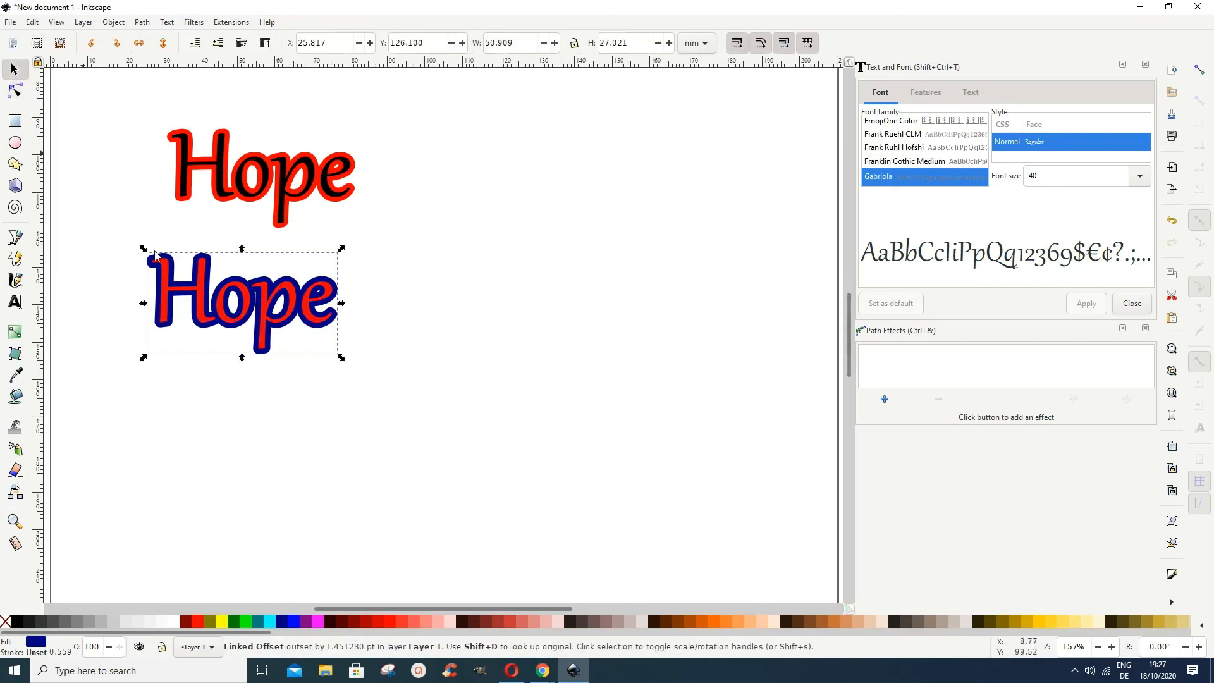
Step: Move the red "Hope" path down off its dark blue offset, undo the move and clear the selection
{"action": "left_click", "coordinate": [241, 311]}
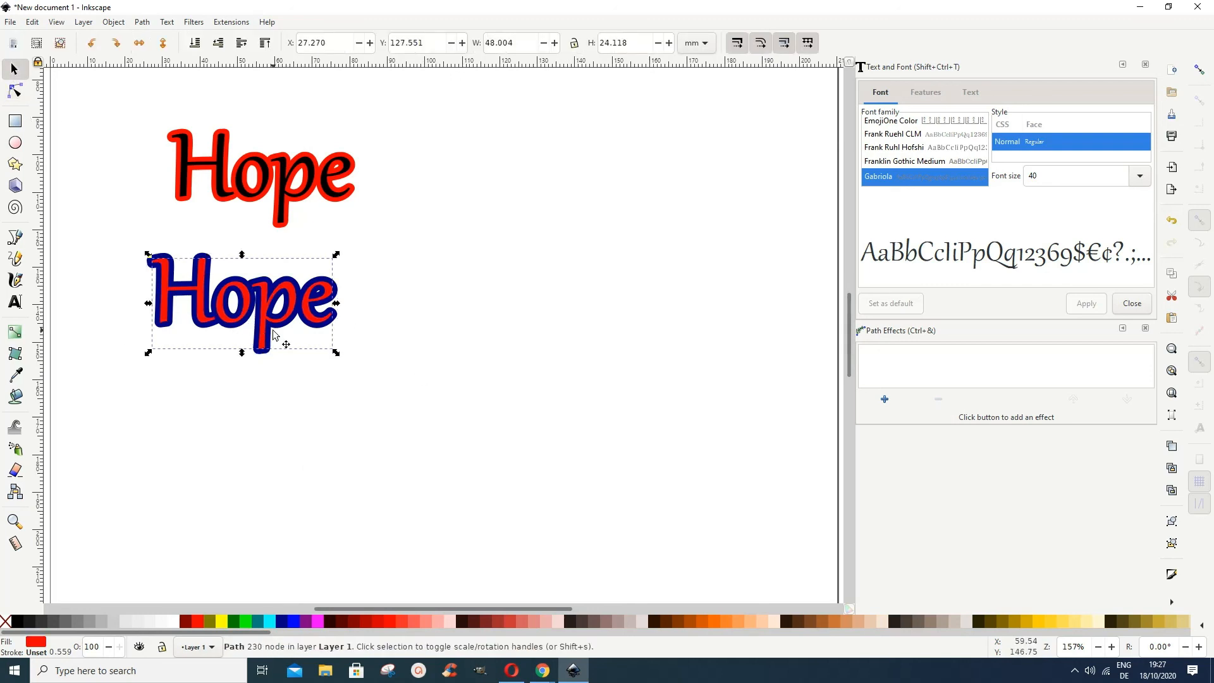
{"action": "left_click_drag", "start_coordinate": [93, 208], "coordinate": [383, 408]}
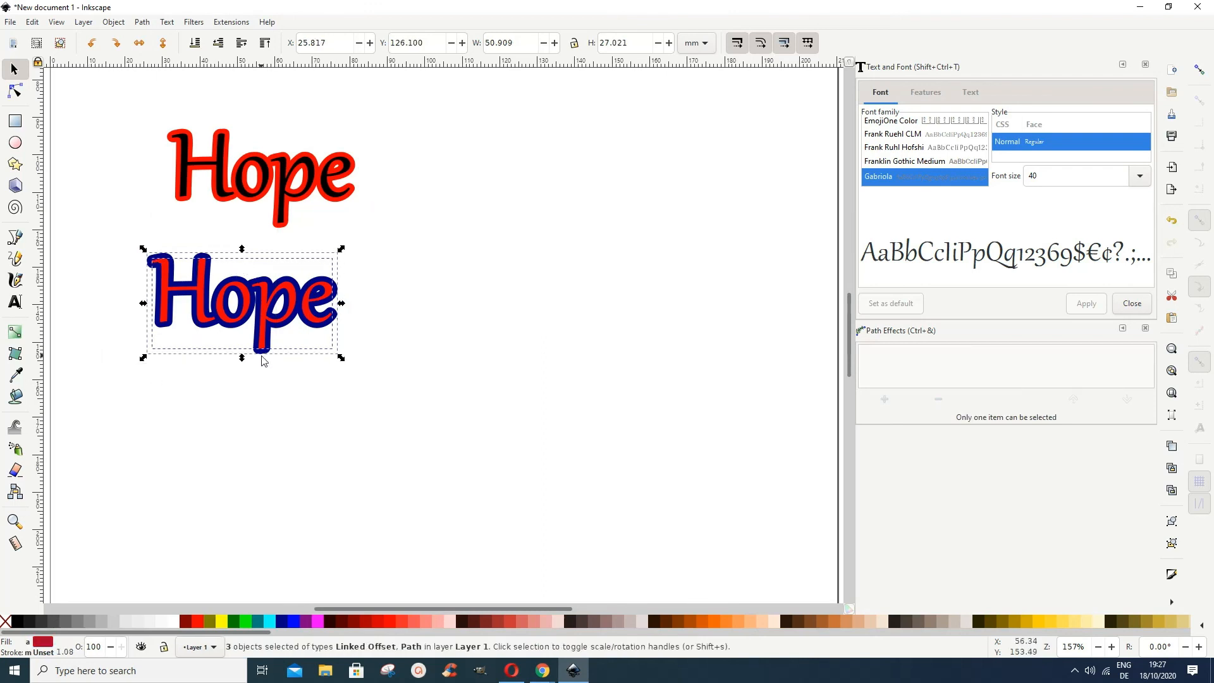
{"action": "left_click", "coordinate": [400, 376]}
{"action": "left_click", "coordinate": [307, 312]}
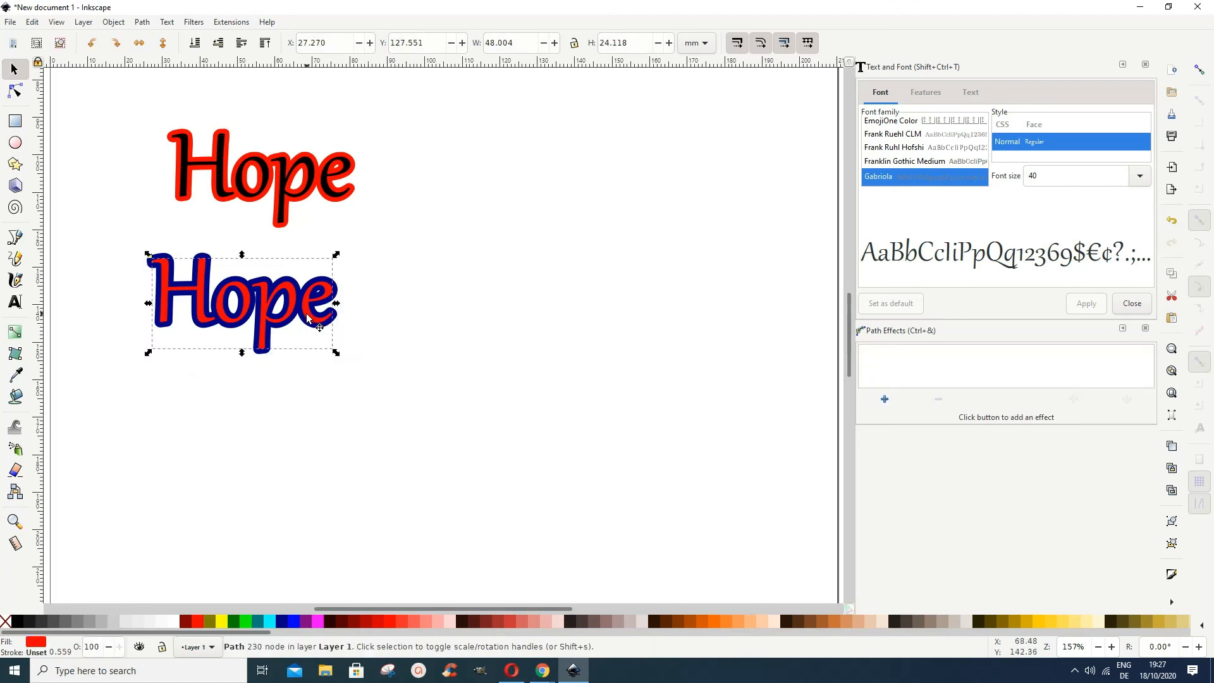
{"action": "left_click_drag", "start_coordinate": [307, 313], "coordinate": [308, 387]}
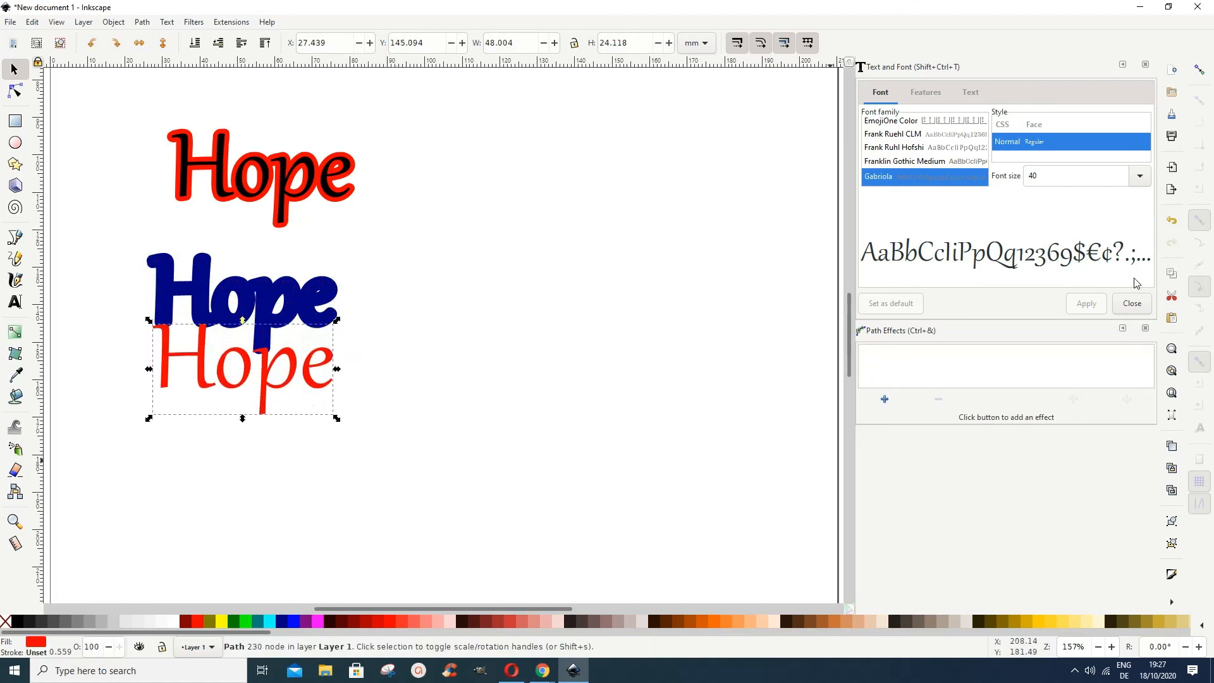
{"action": "left_click", "coordinate": [1172, 221]}
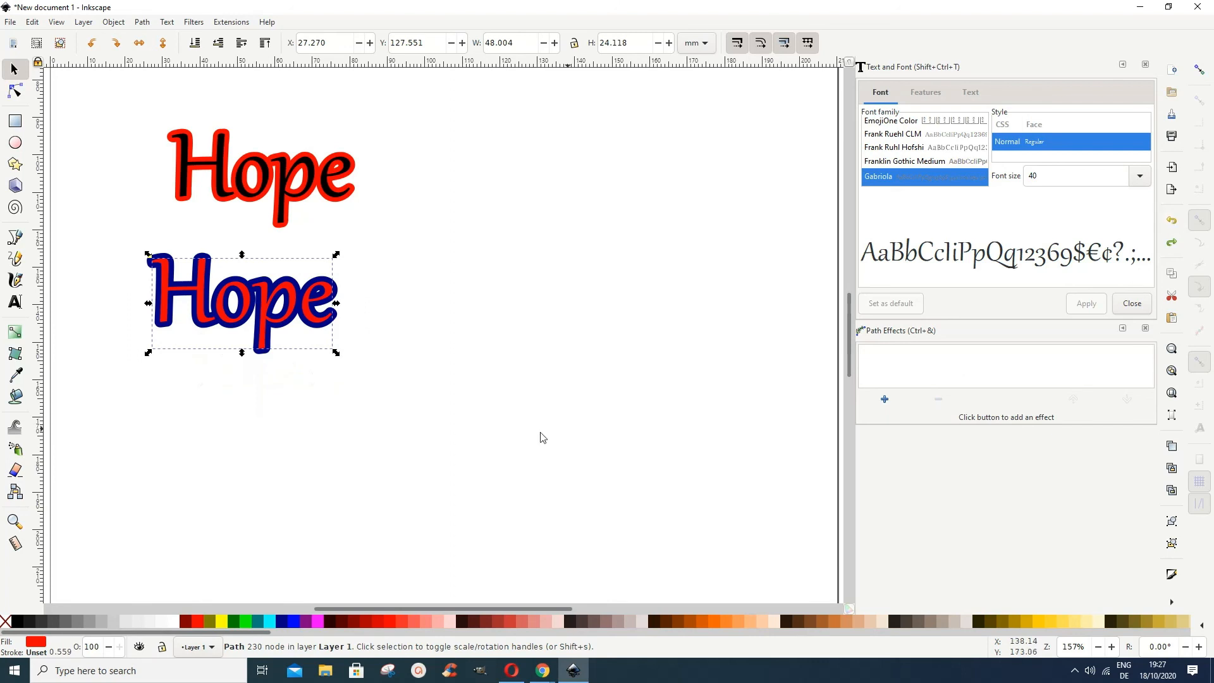
{"action": "left_click", "coordinate": [439, 428]}
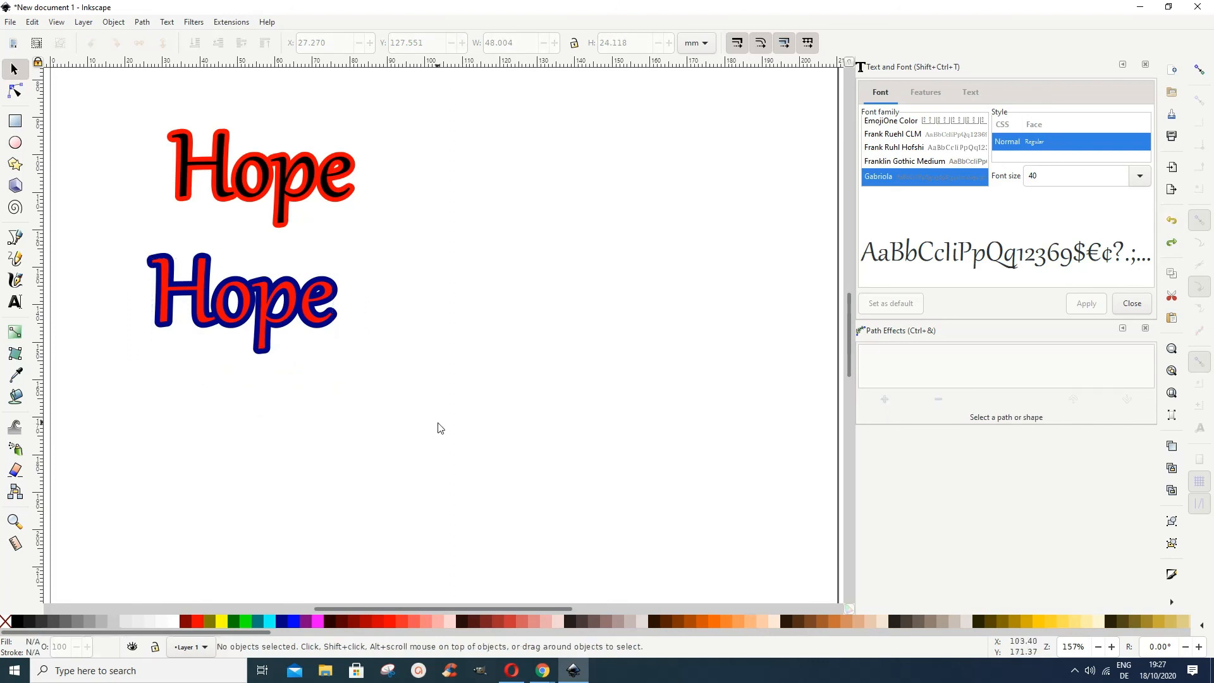